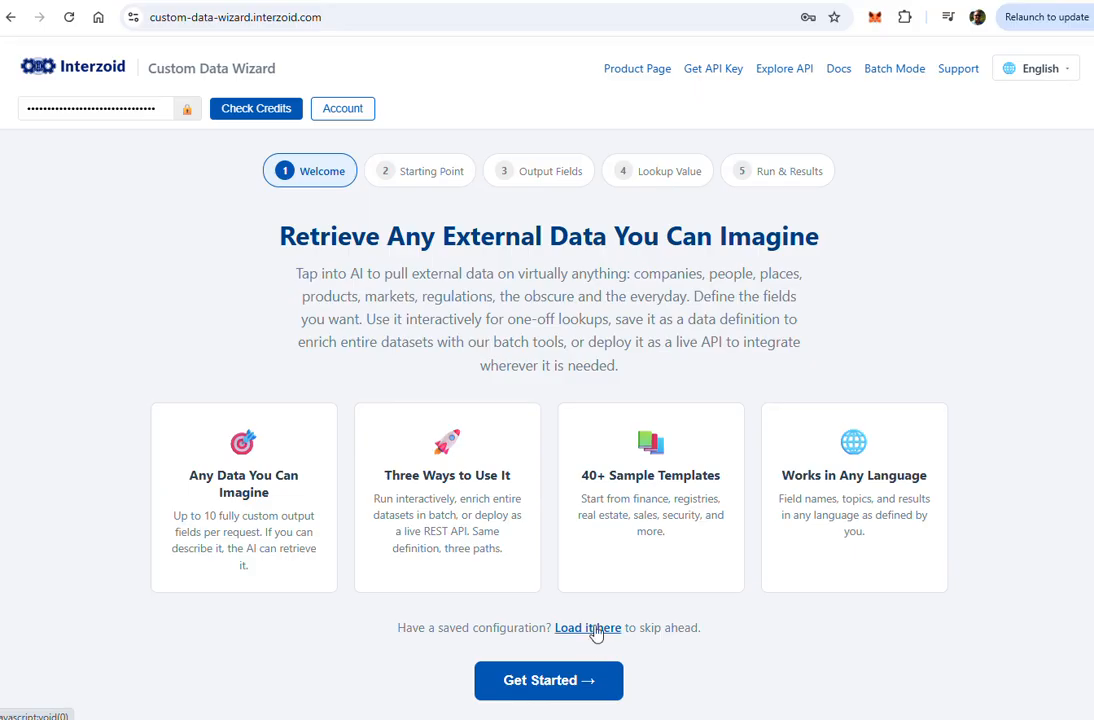
- Start a custom data request from scratch and proceed to defining its topic and output fields
click(533, 686)
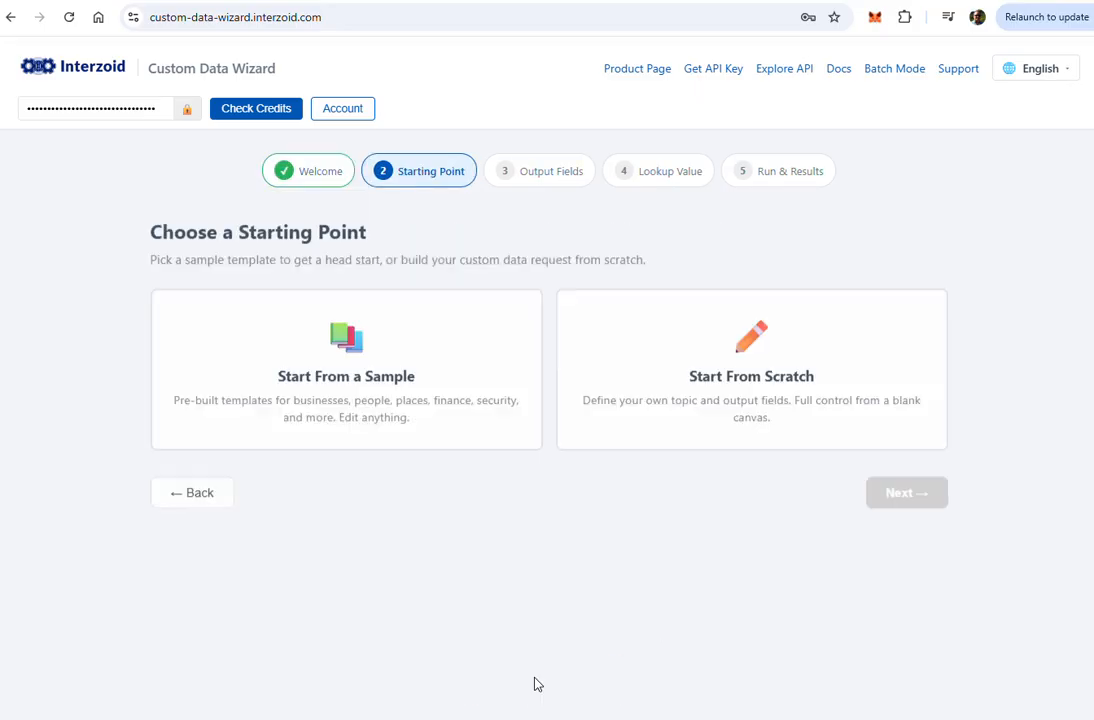
click(789, 382)
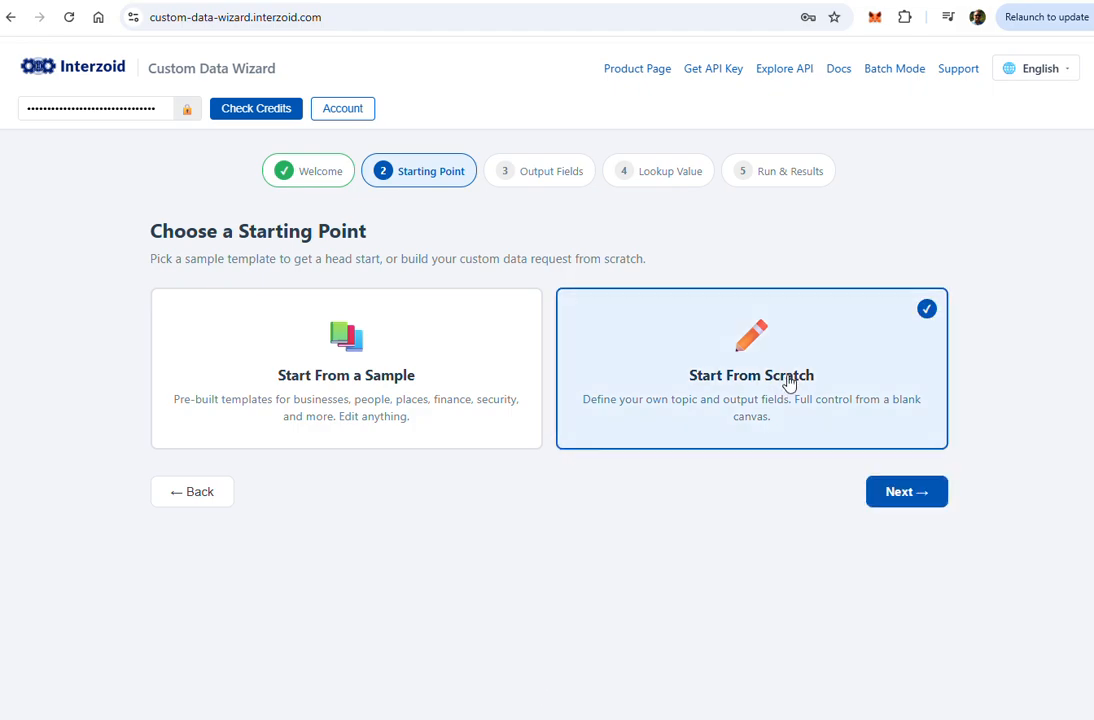
click(903, 493)
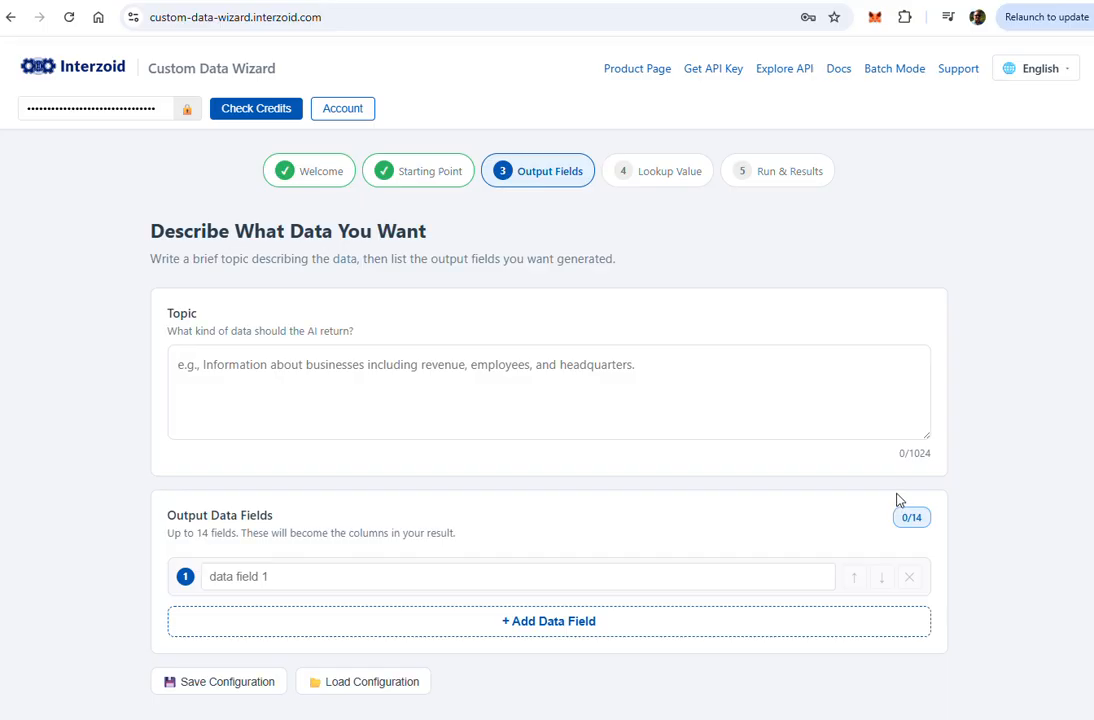
- Enter "Information about the 2026 World Cup soccer tournament in North America" as the topic of the data request
click(663, 363)
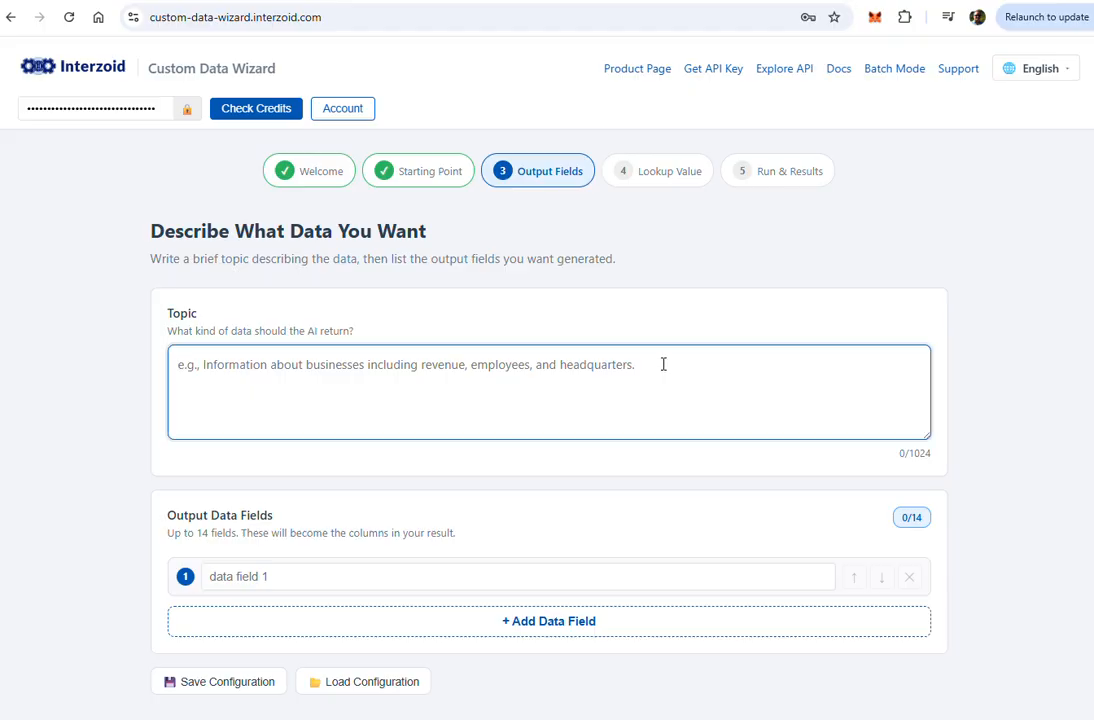
text(In)
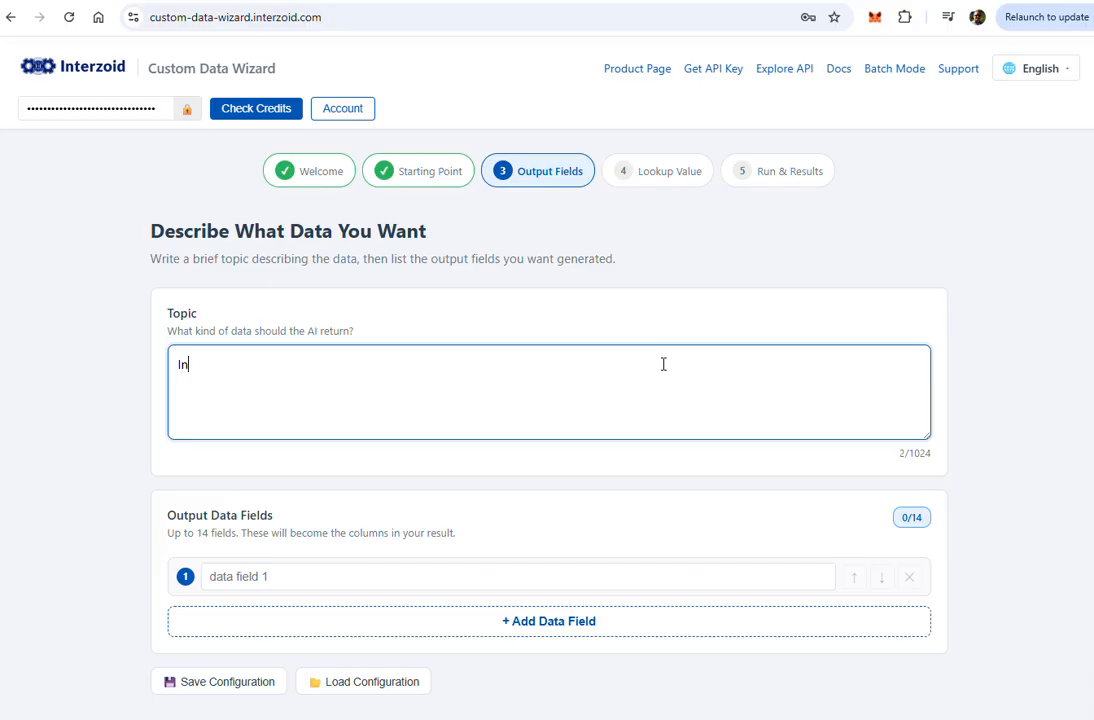
text(formation about the )
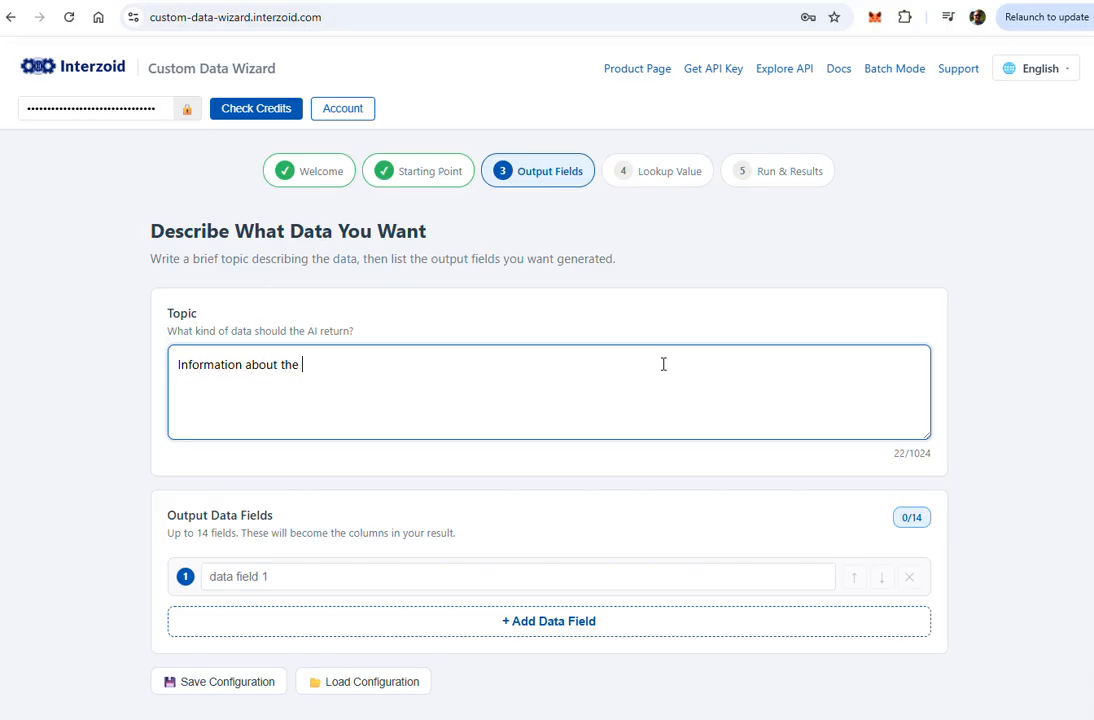
text(2026 World Cup)
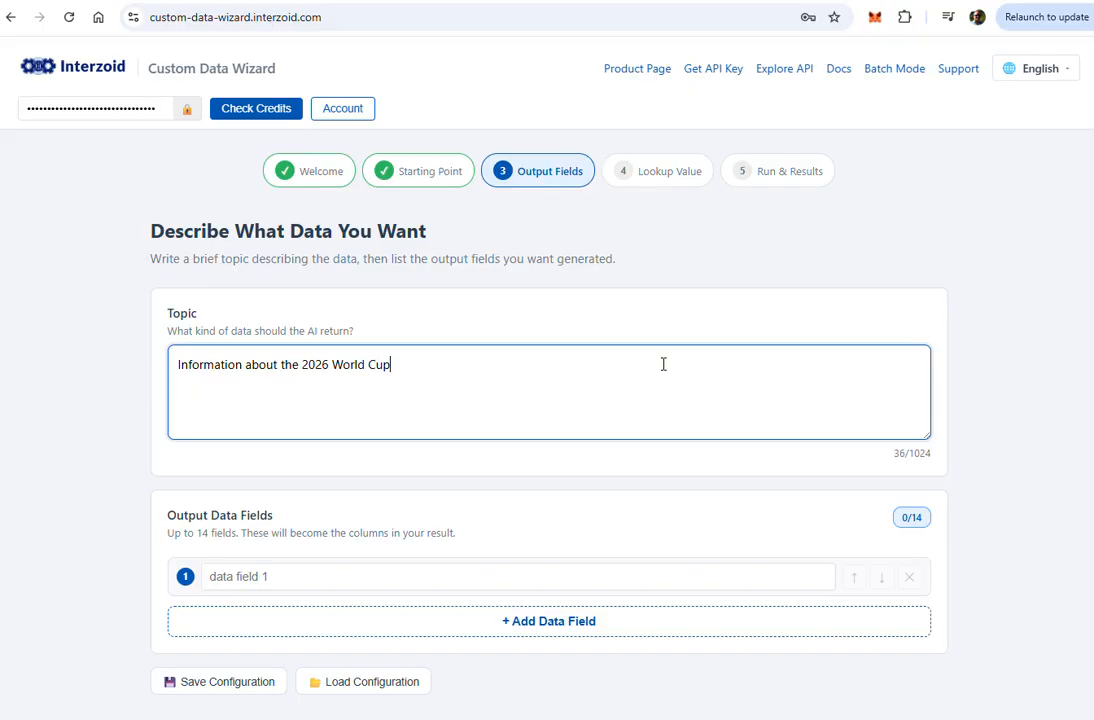
text( soccer tournamet)
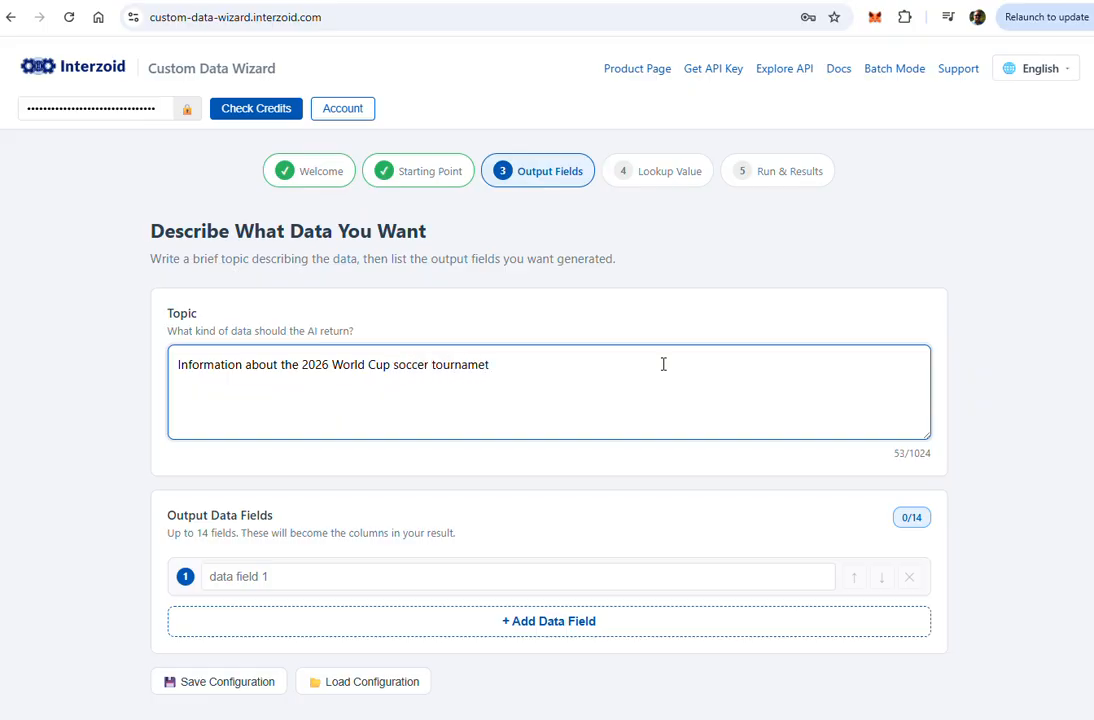
text(nt in Not)
text(th America)
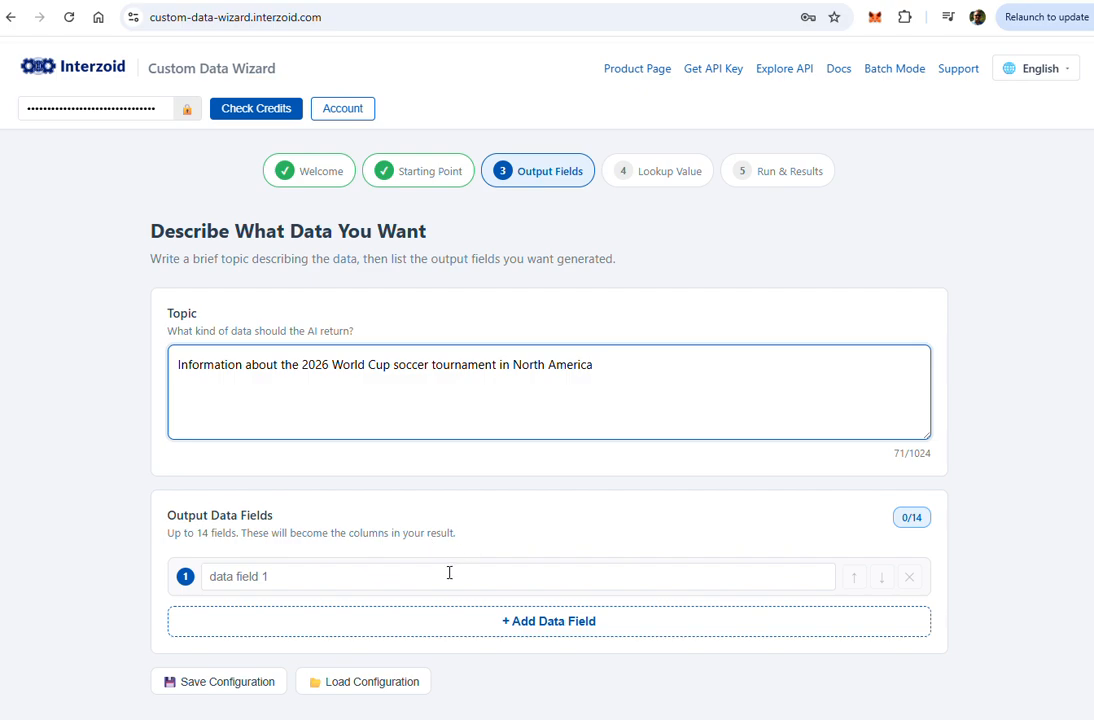
- Define the first two output data fields as "Coach Name" and "Last World Cup Appearance"
click(379, 574)
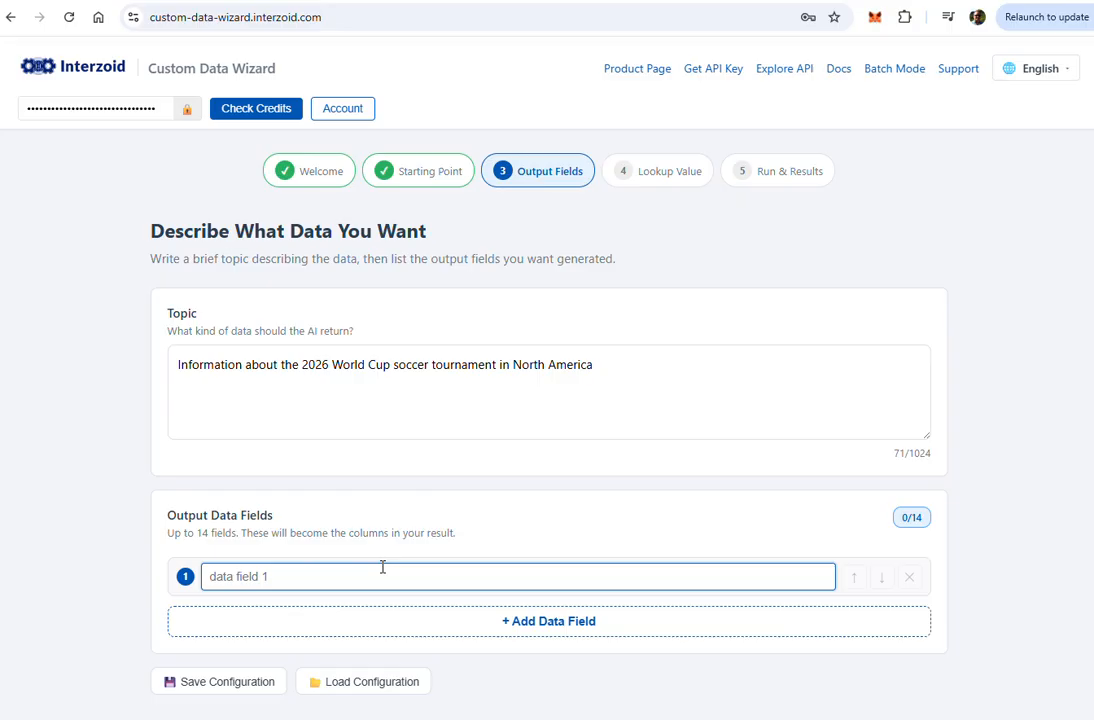
text(Coach Name)
click(435, 628)
click(361, 612)
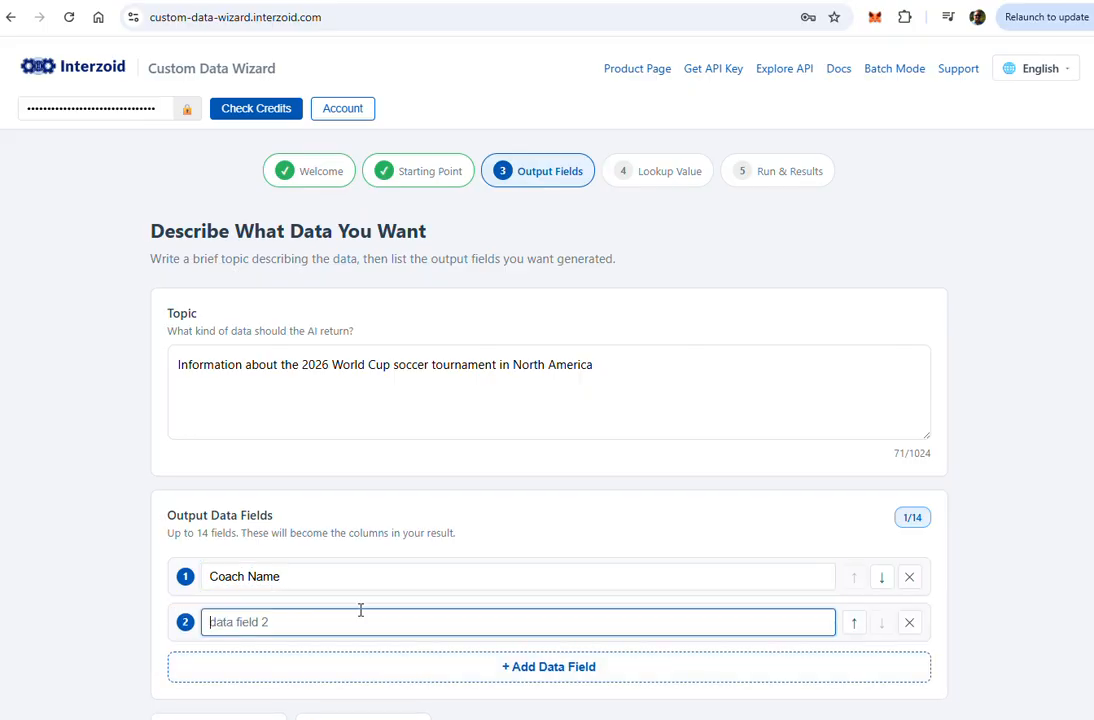
text(Last World Cup)
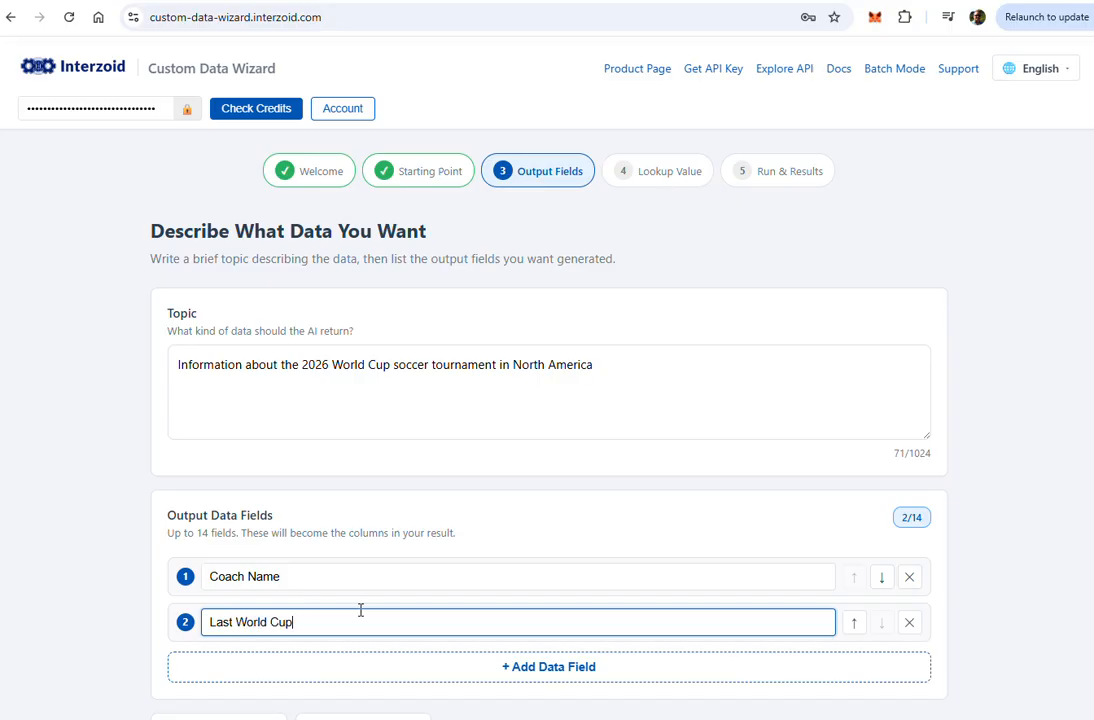
text( Appearance)
- Add a third output data field named "Last World Cup Appearance Result"
click(425, 666)
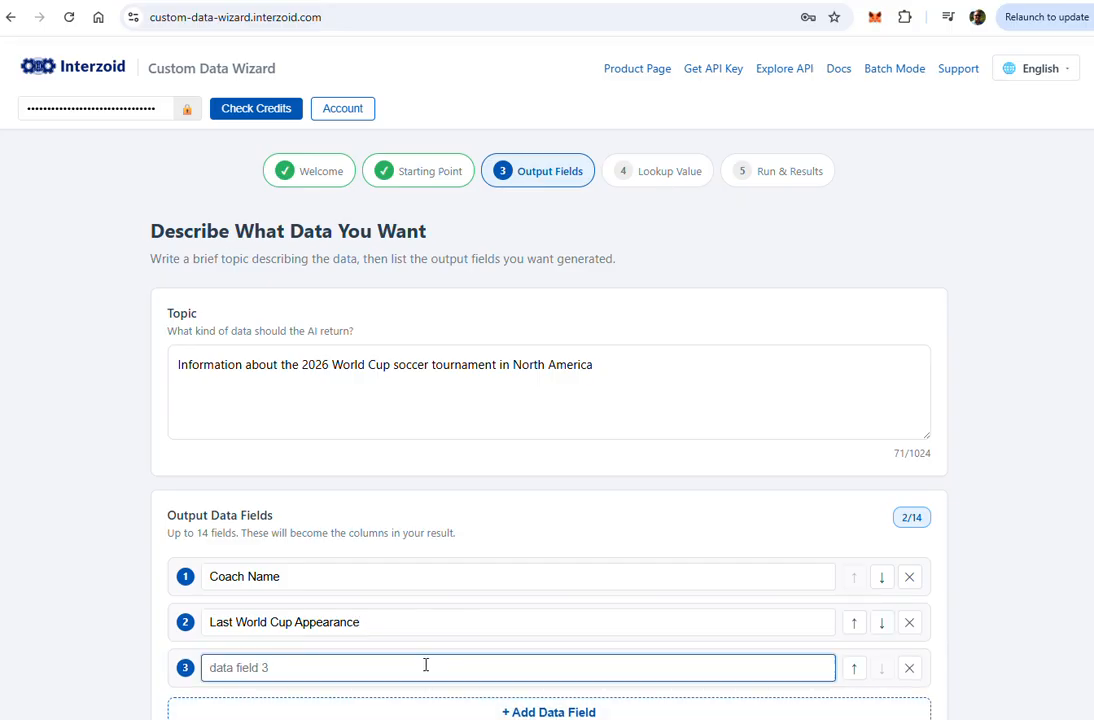
text(Last World Cup Appeara)
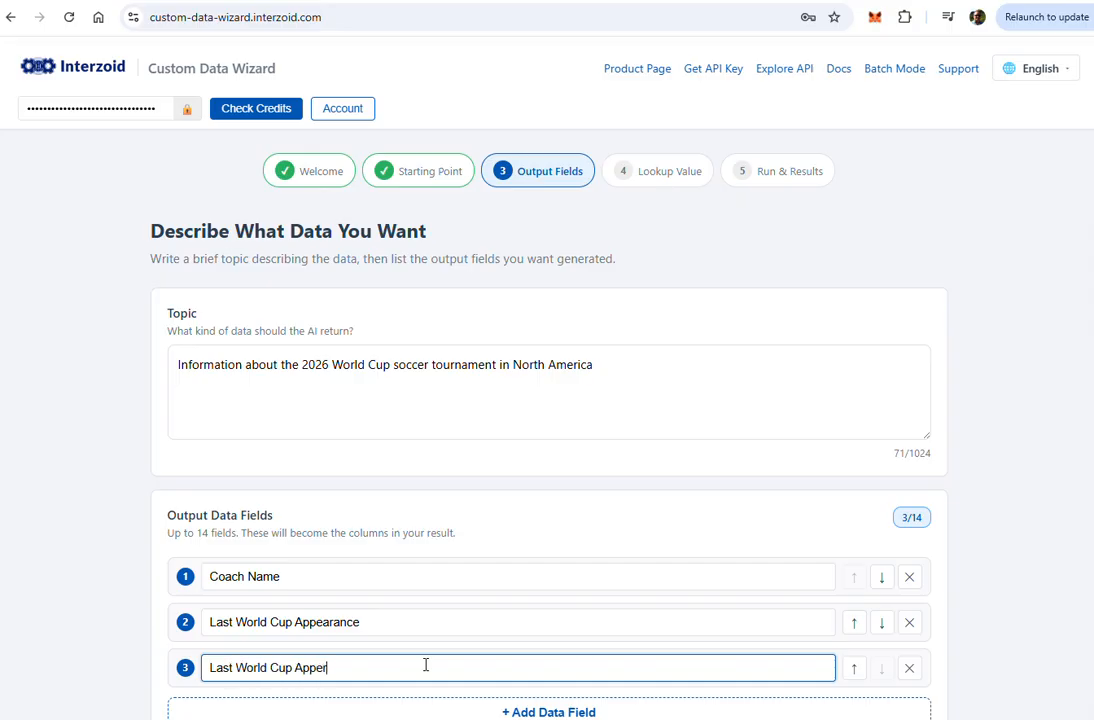
text(nce)
key(BackSpace)
key(BackSpace)
key(BackSpace)
key(BackSpace)
key(BackSpace)
text(aa)
key(BackSpace)
text(rance Result)
- Add a fourth and a fifth output data field named "Best Player" and "2026 World Cup Outlook"
scroll(374, 622, down, 2)
click(366, 558)
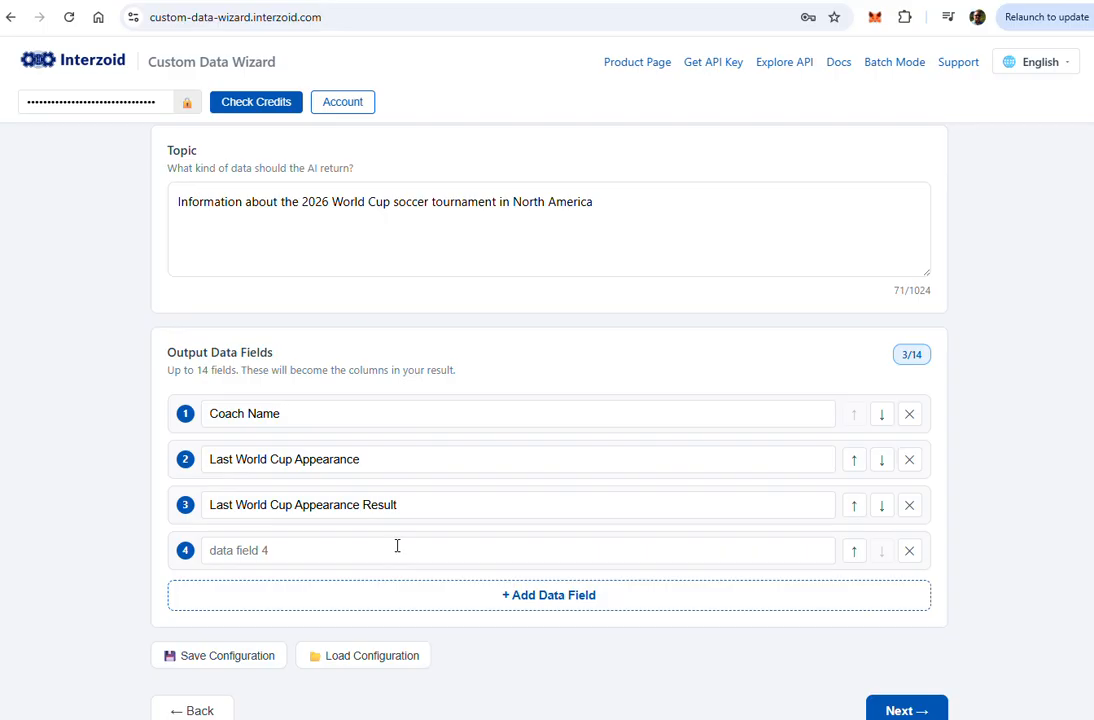
click(409, 552)
text(Bes)
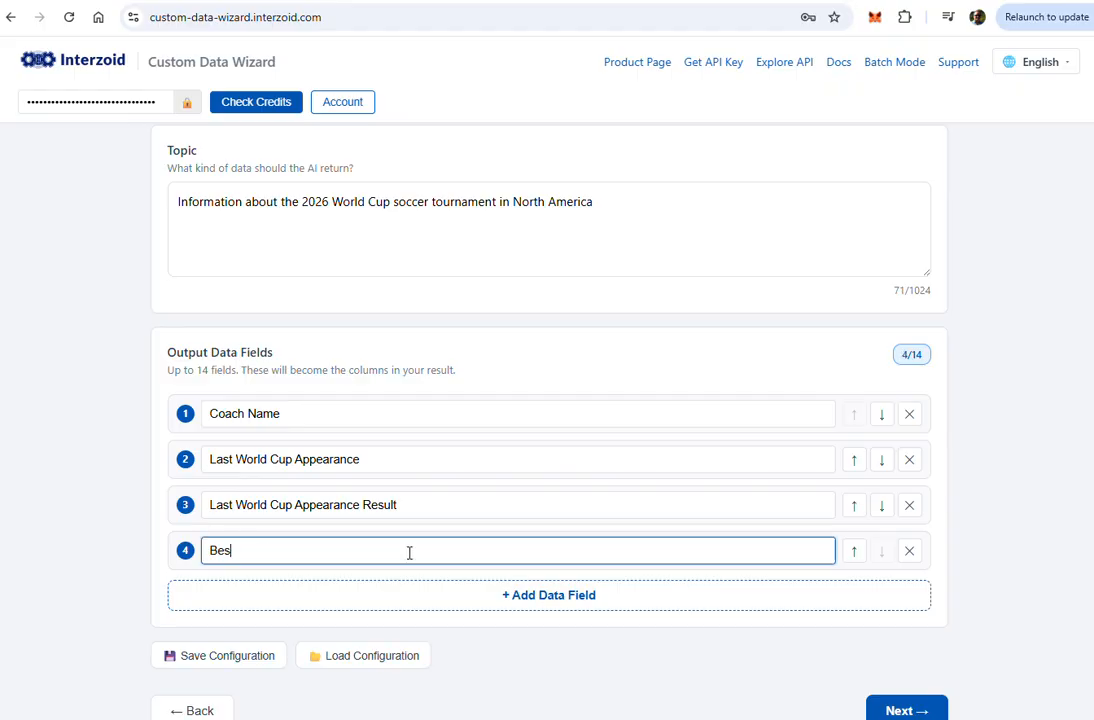
text(t Player)
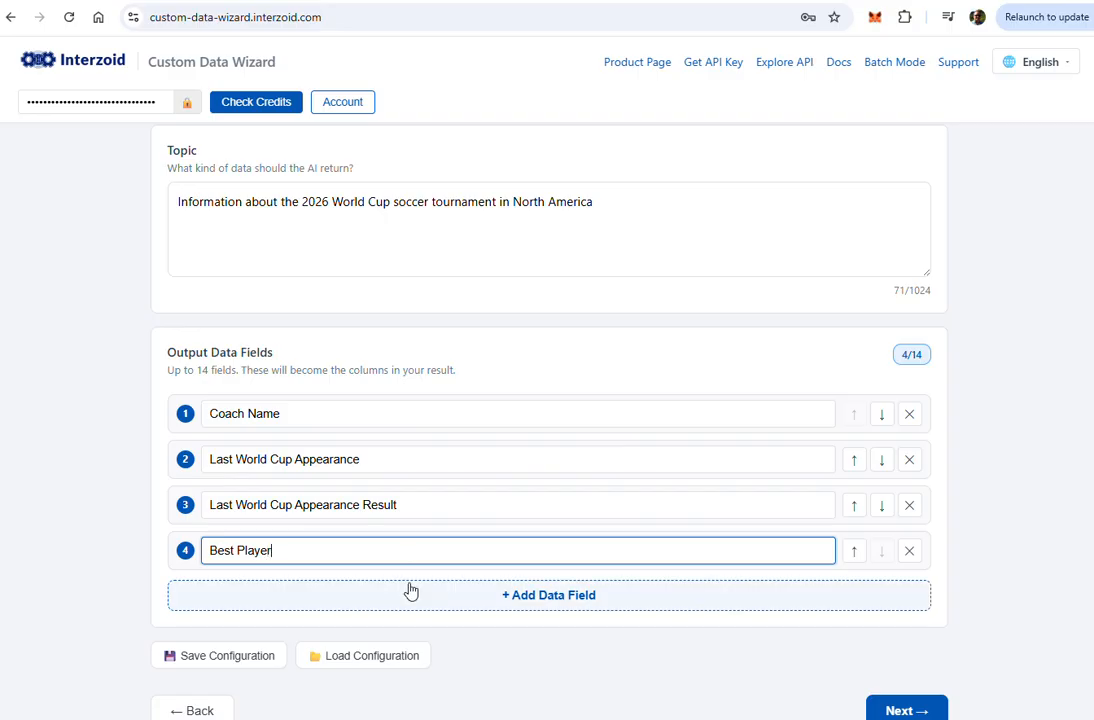
click(421, 600)
click(420, 591)
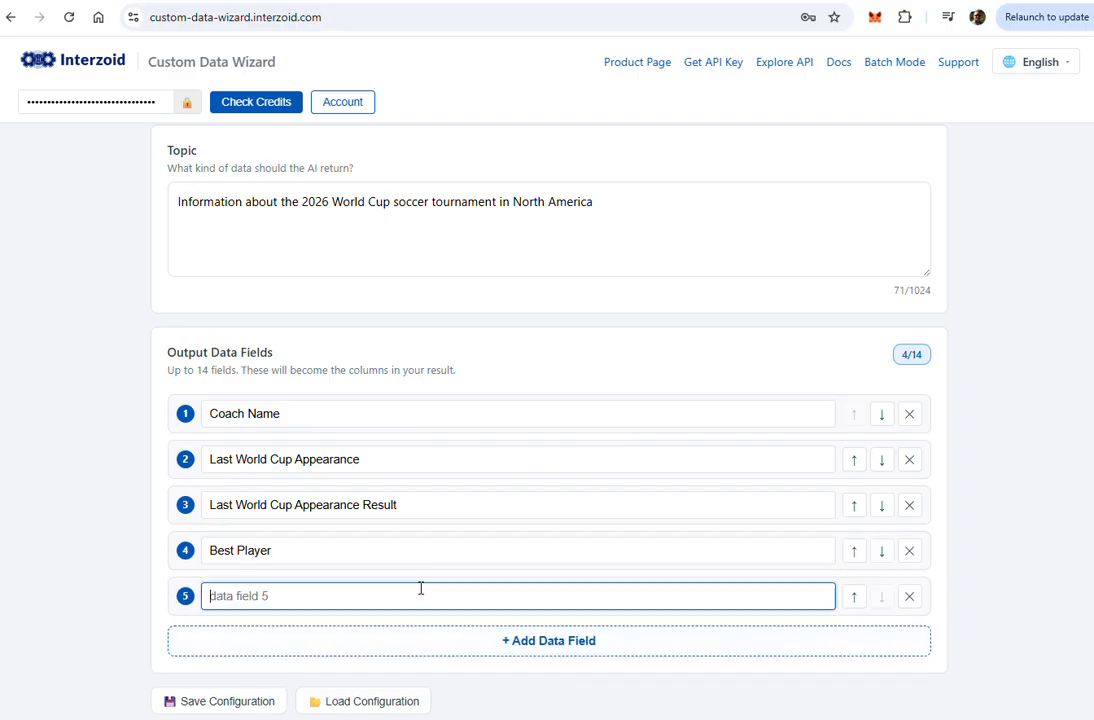
text(2026 World Cup)
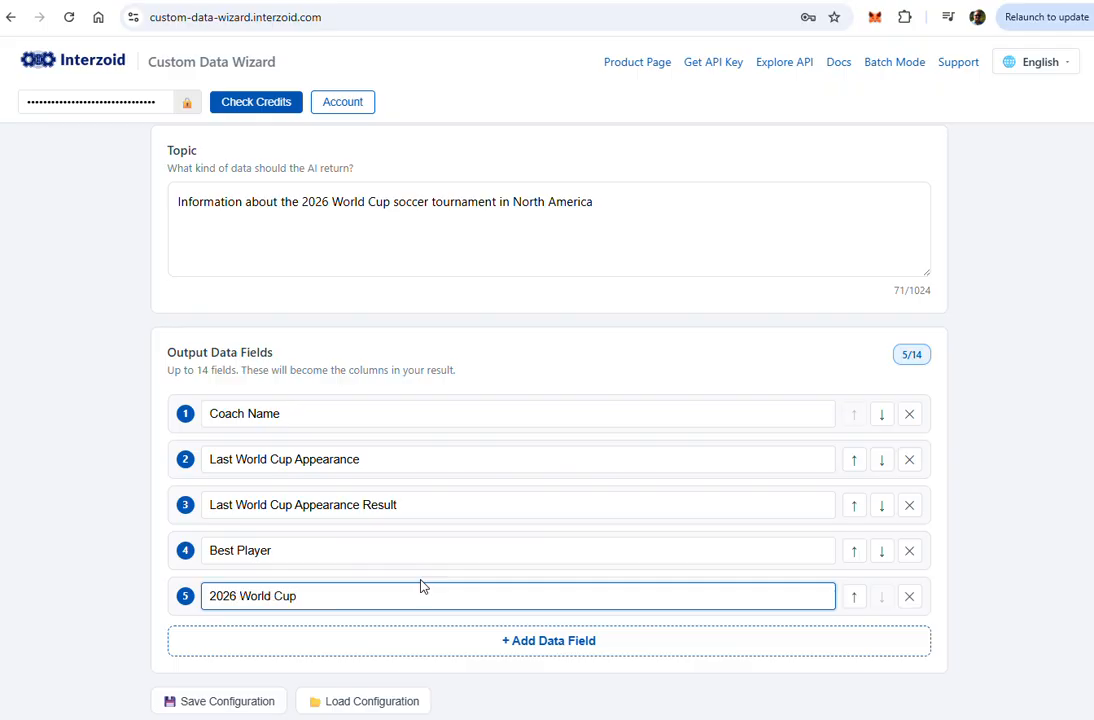
text( Outlook)
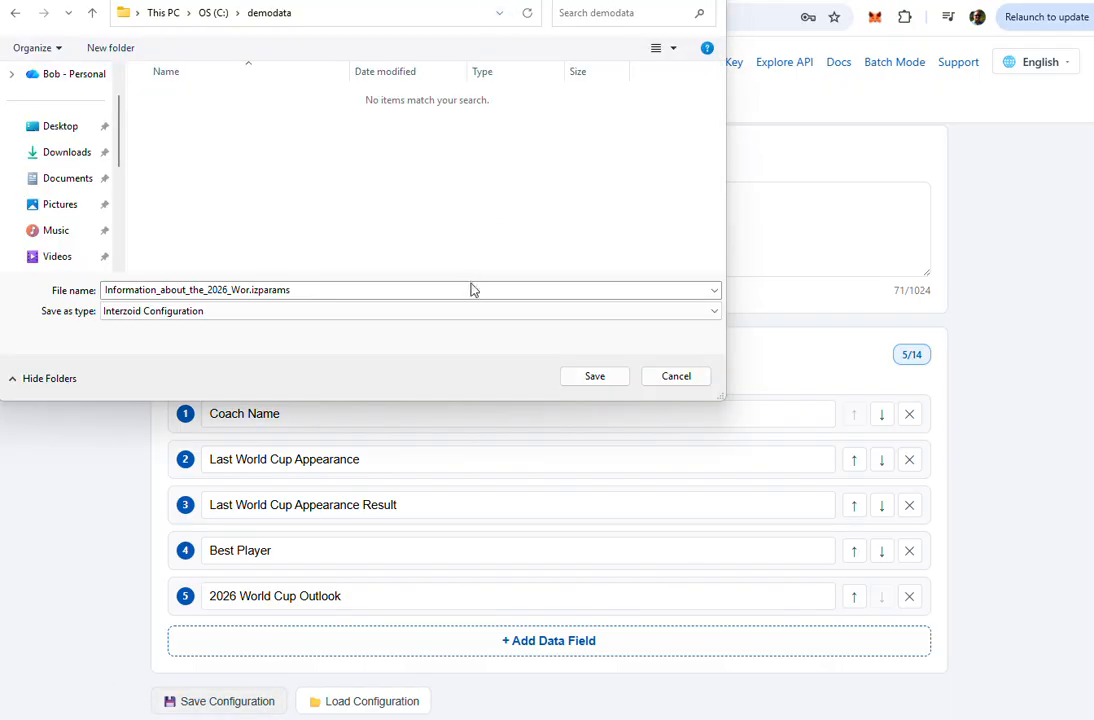
- Save the configuration in the demodata folder under the file name world-cup-data
click(304, 290)
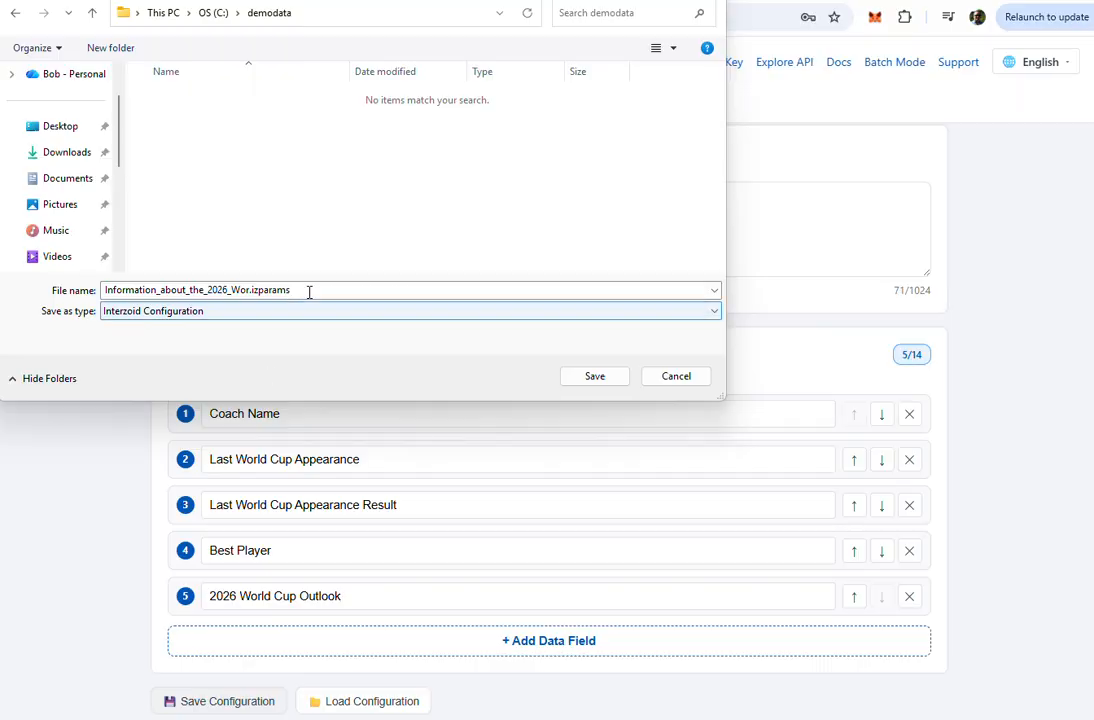
double_click(308, 291)
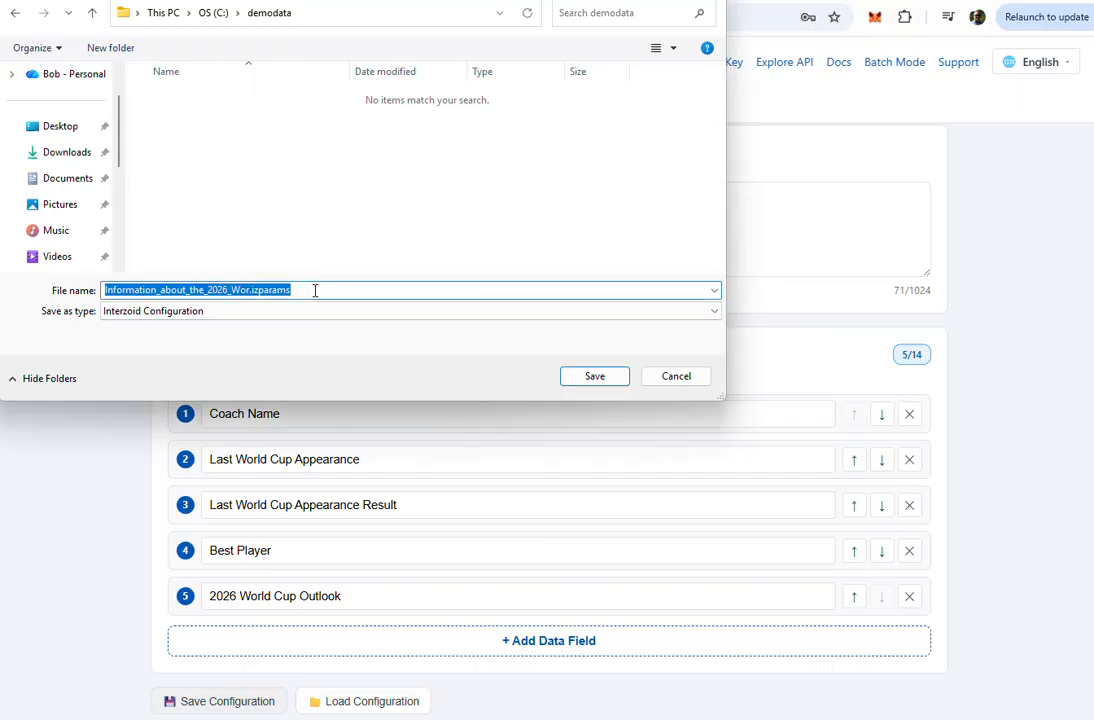
text(world)
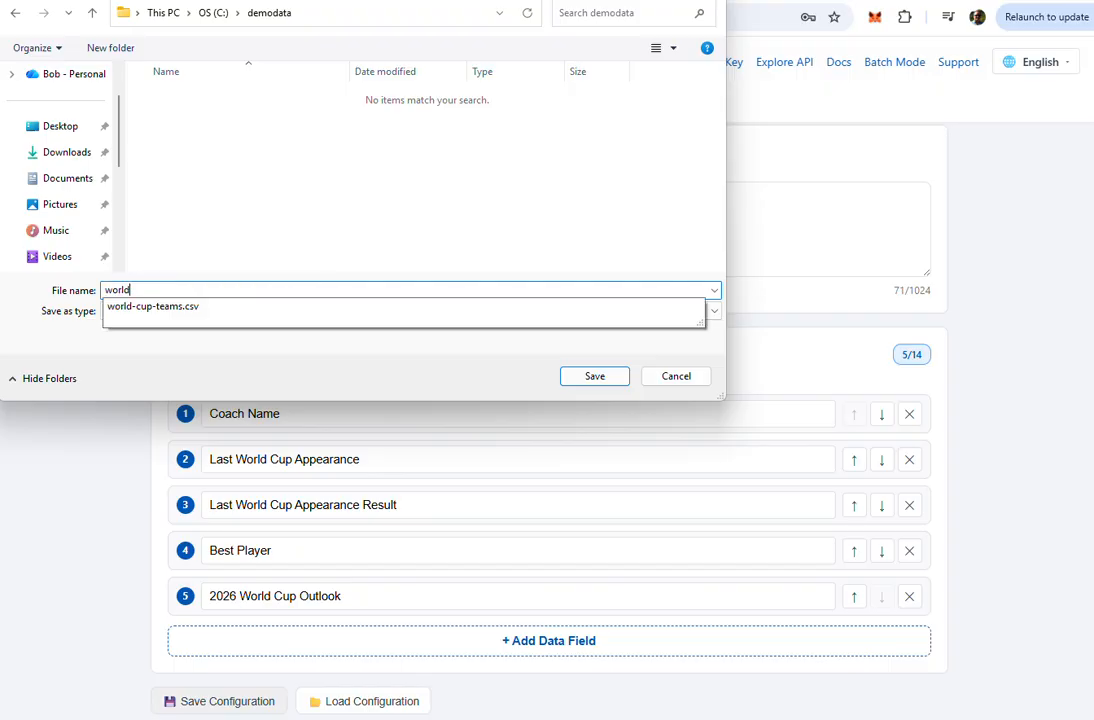
text(-cup-data)
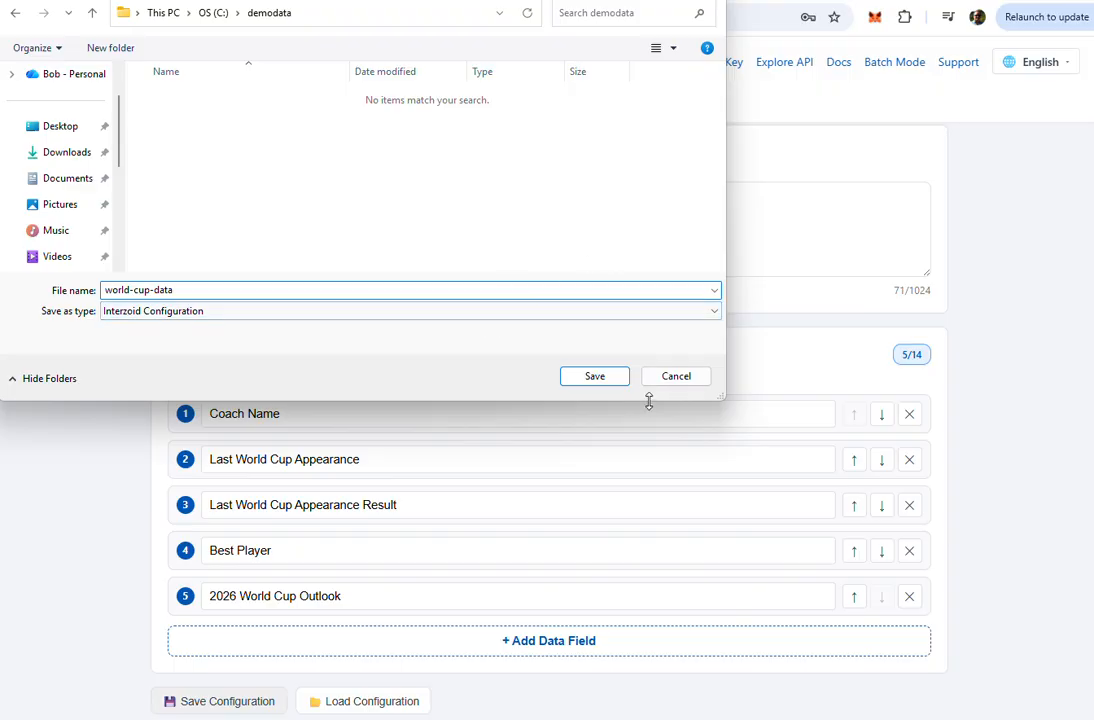
click(595, 376)
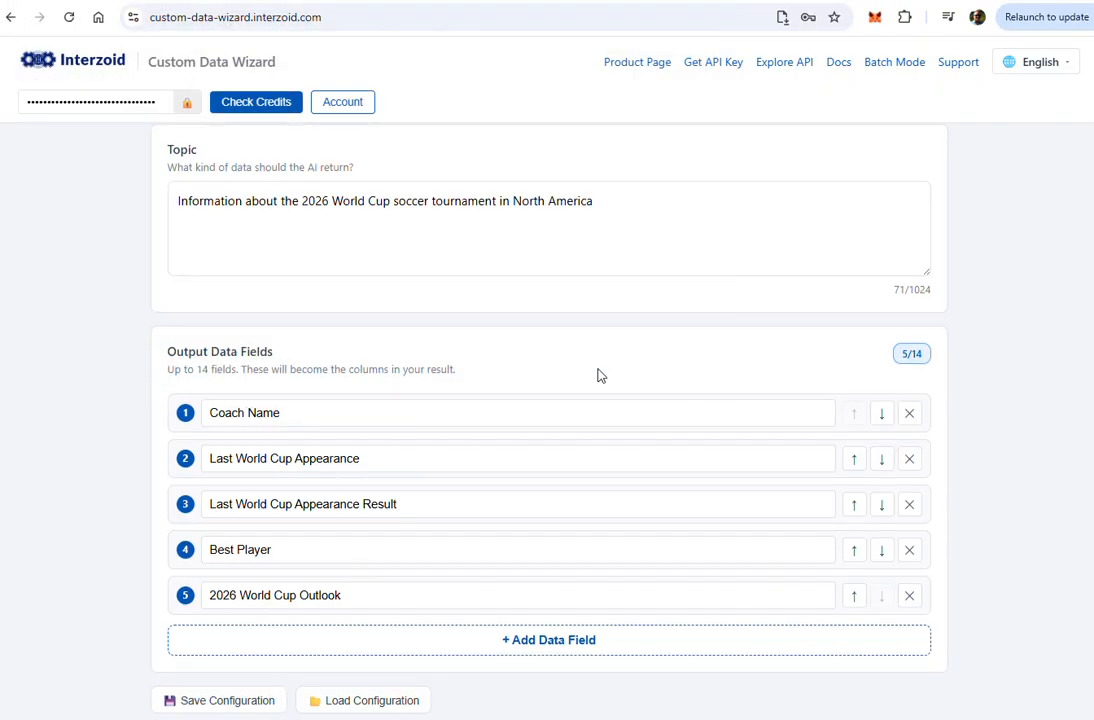
- Set the lookup value to Argentina and run the data request
scroll(600, 375, down, 1)
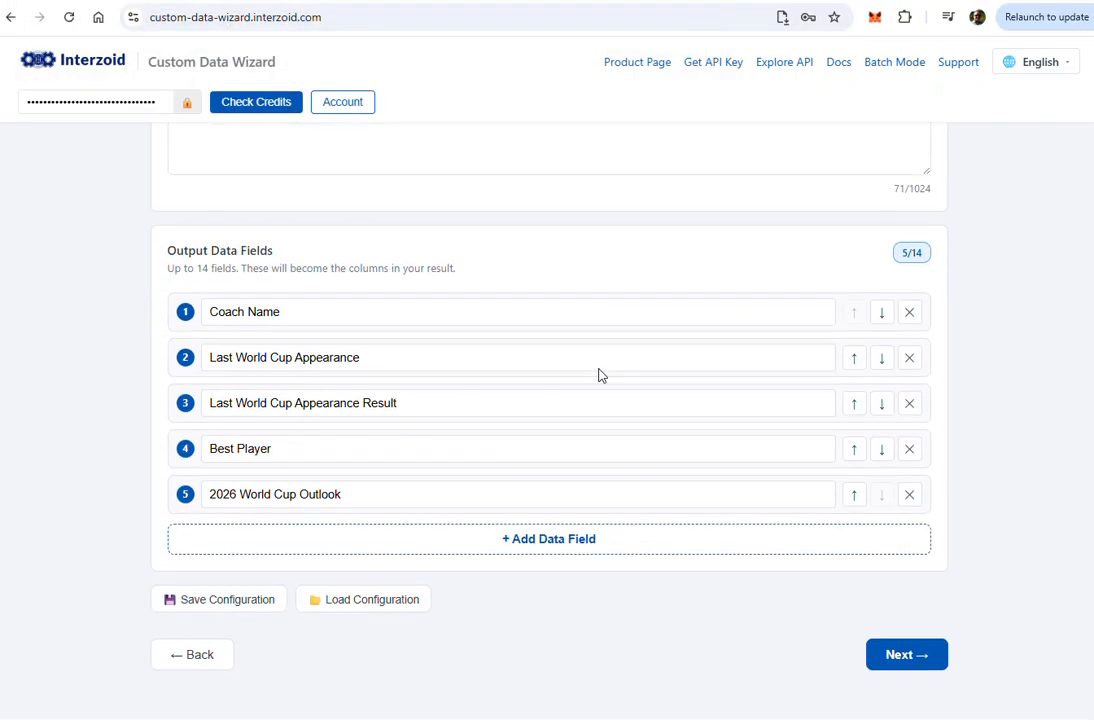
click(906, 656)
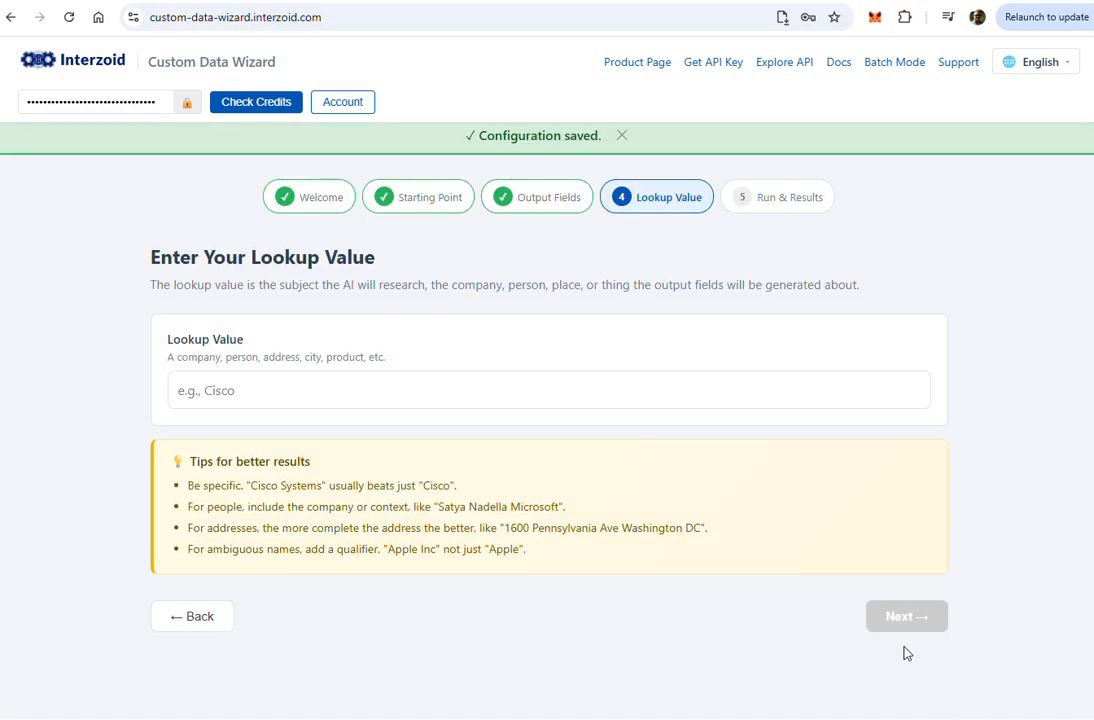
click(252, 389)
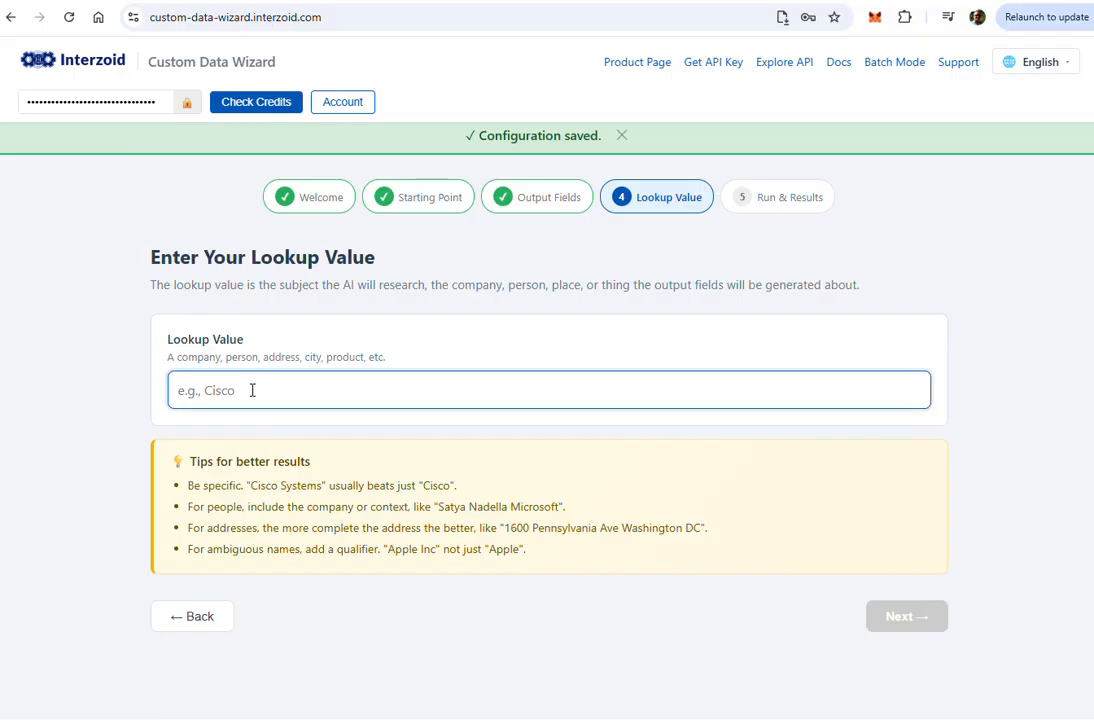
text(Arge)
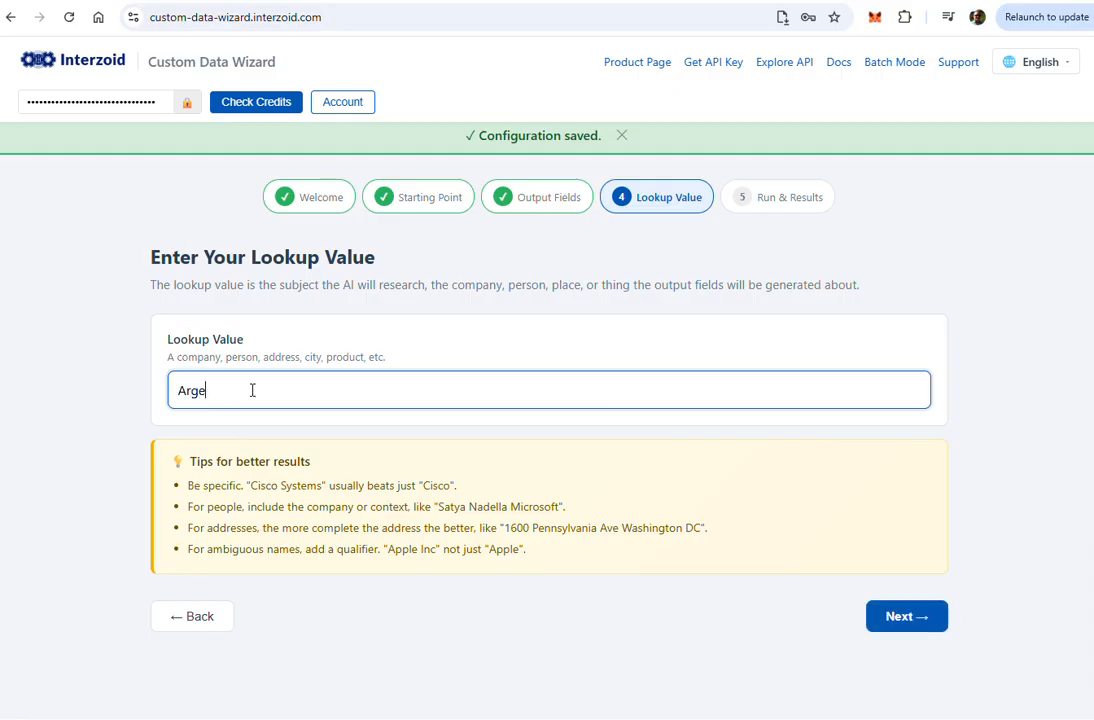
text(ntina)
click(898, 620)
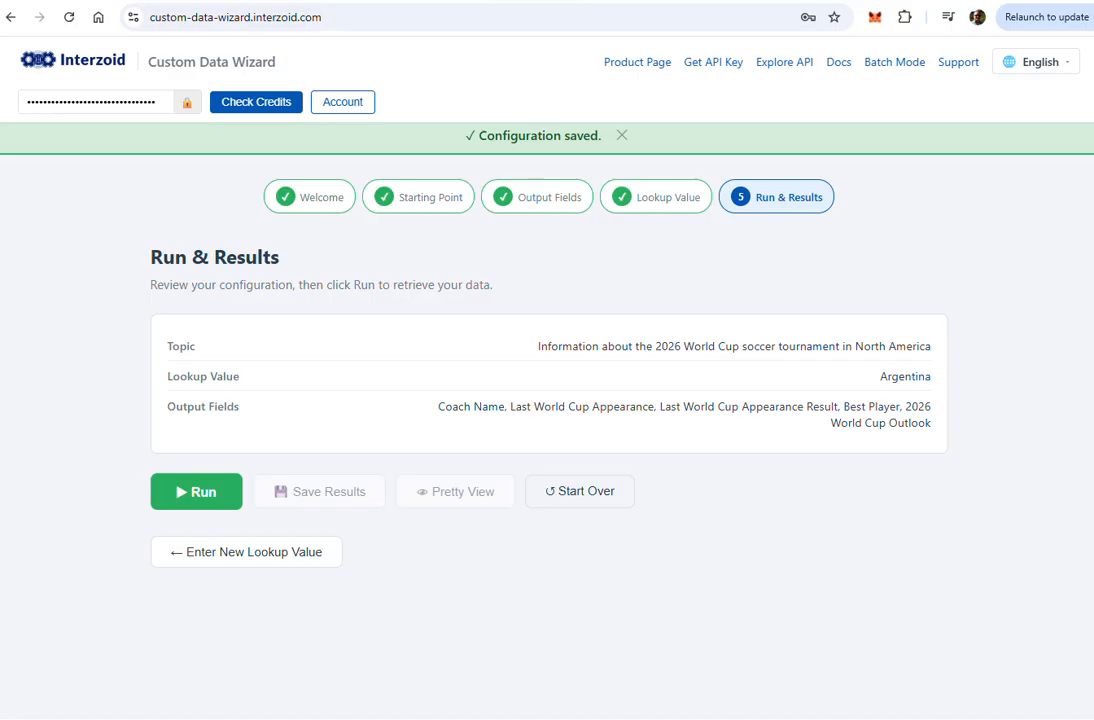
click(197, 497)
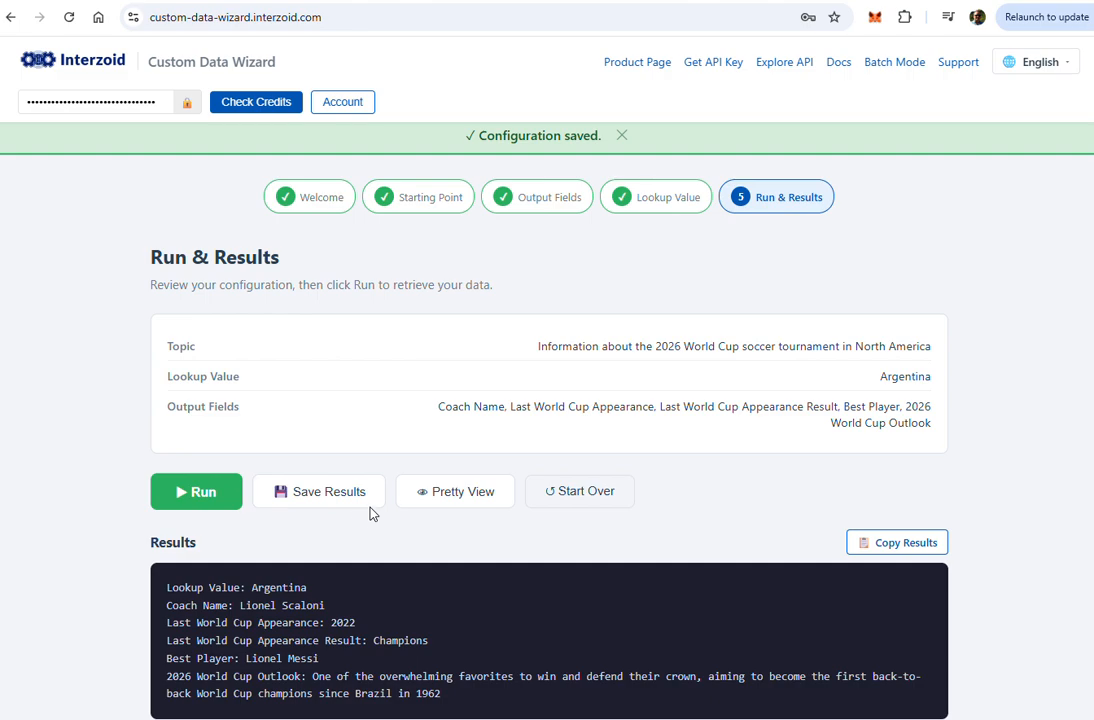
- Review all generated data fields for Argentina in the Pretty View, and close it
click(462, 494)
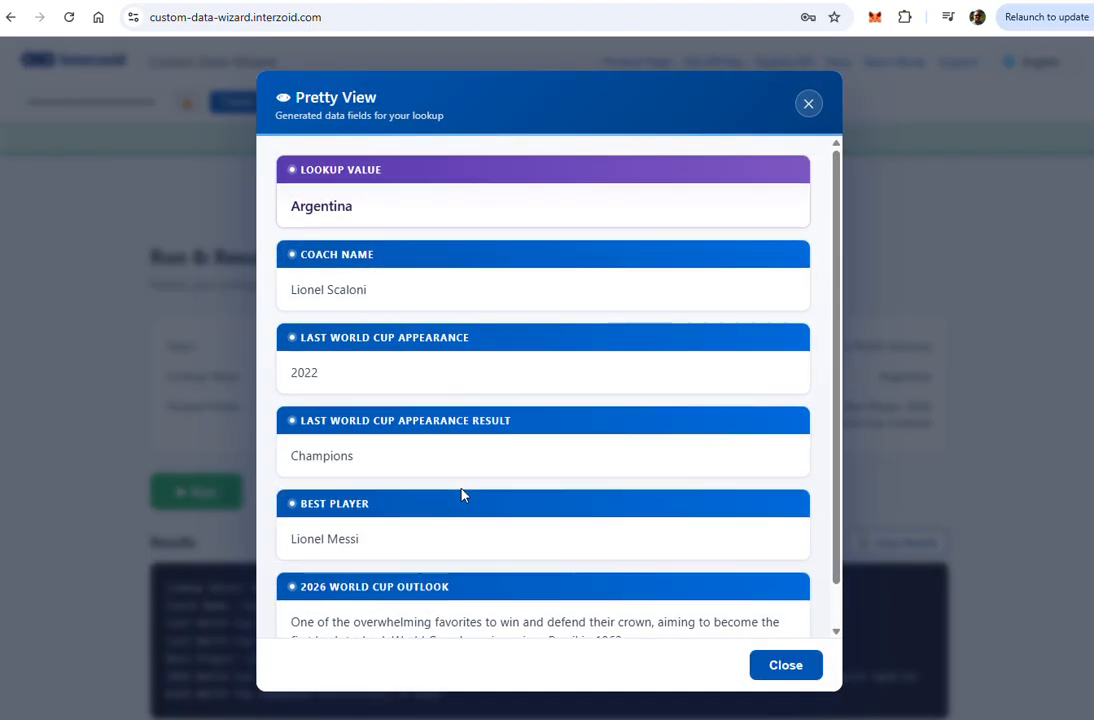
scroll(462, 494, down, 5)
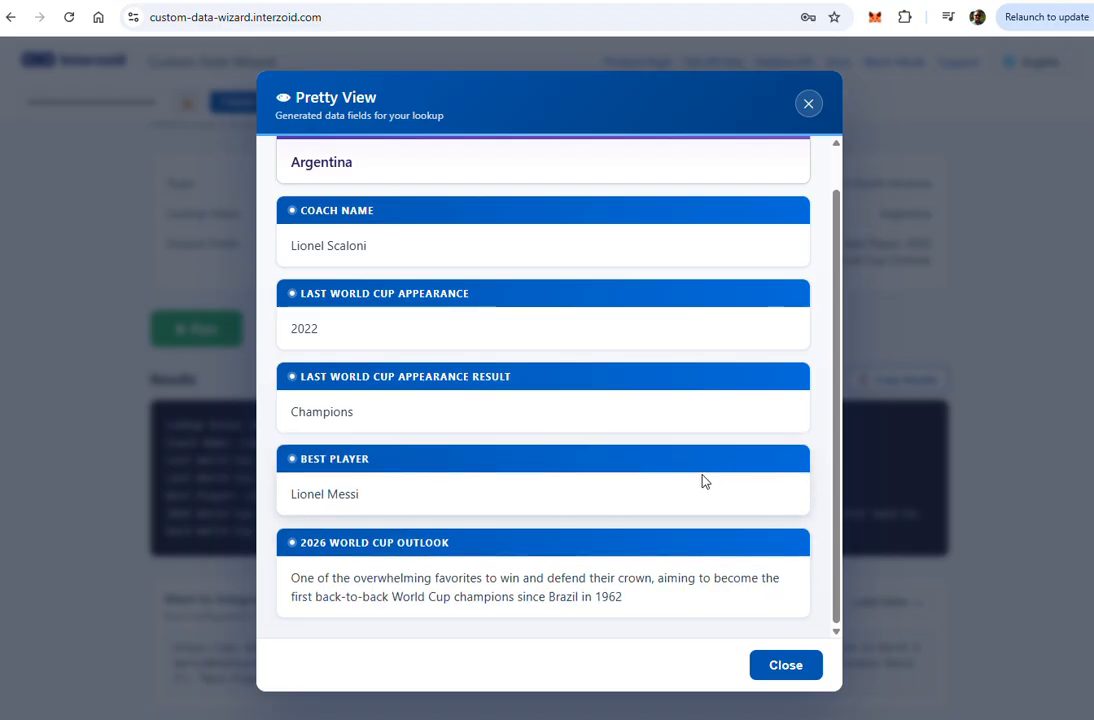
scroll(659, 392, up, 1)
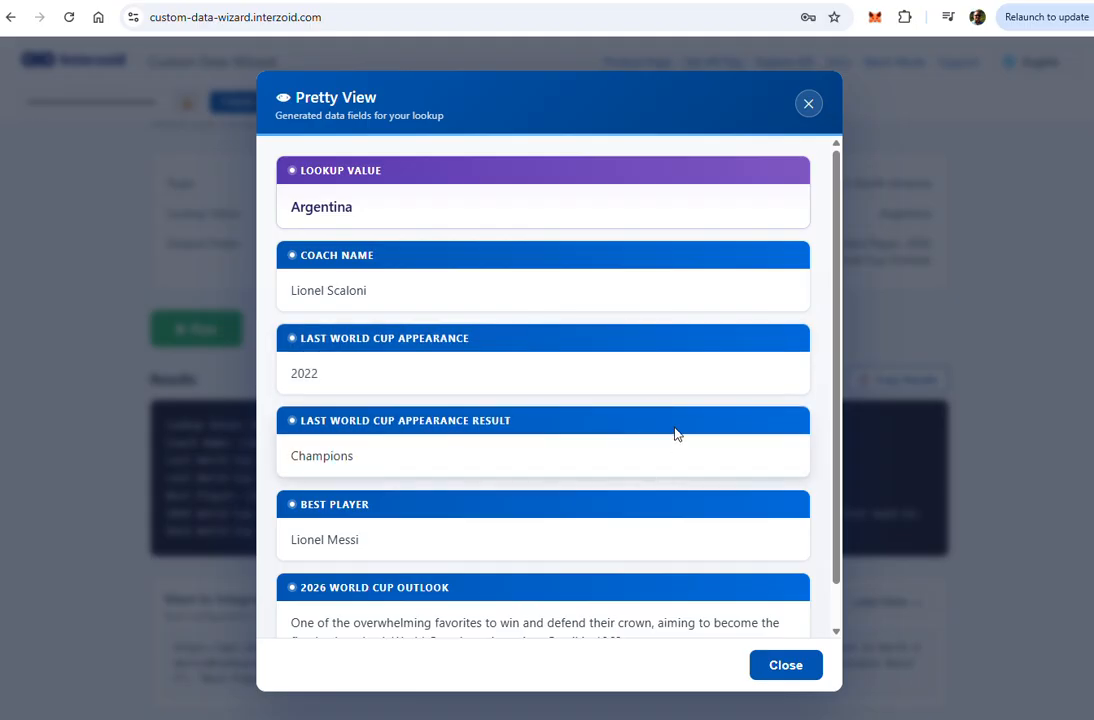
click(792, 667)
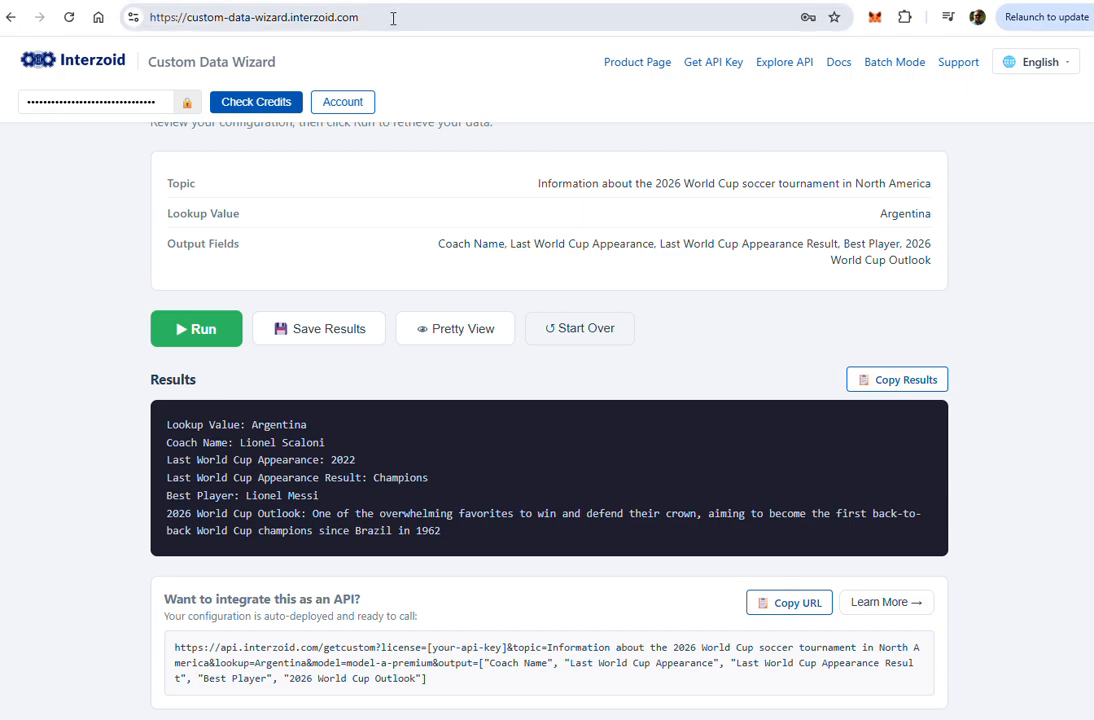
- Open the batch data enrichment wizard at enrich-wizard.interzoid.com
drag(393, 19, 191, 37)
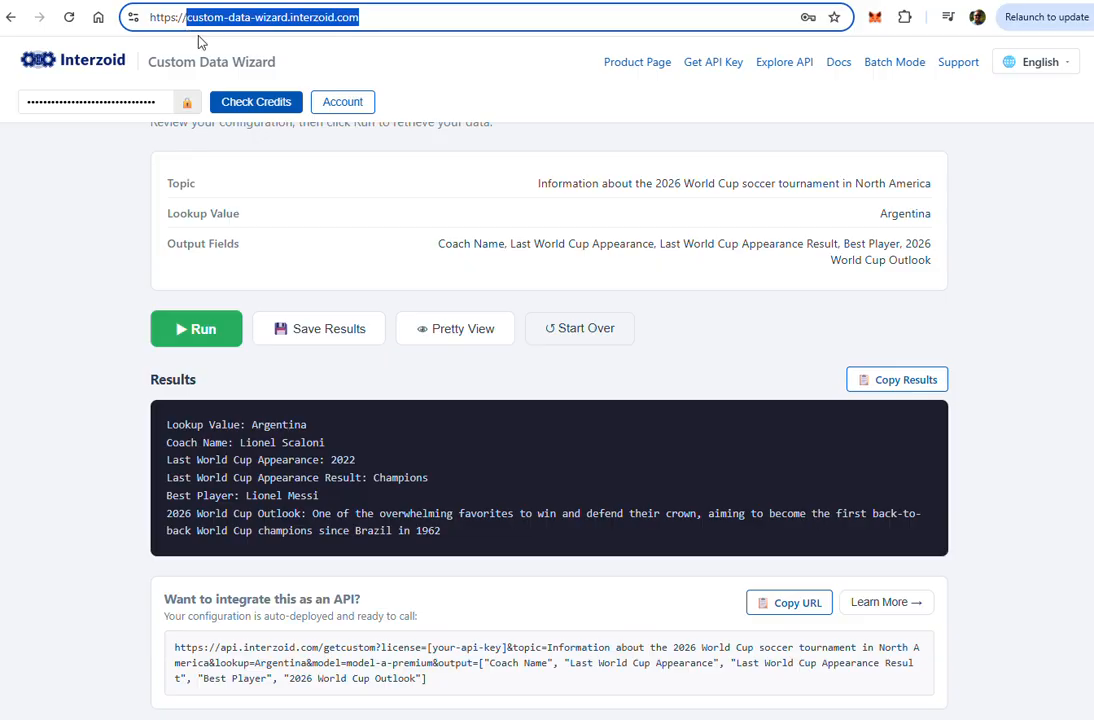
click(292, 17)
drag(292, 17, 187, 36)
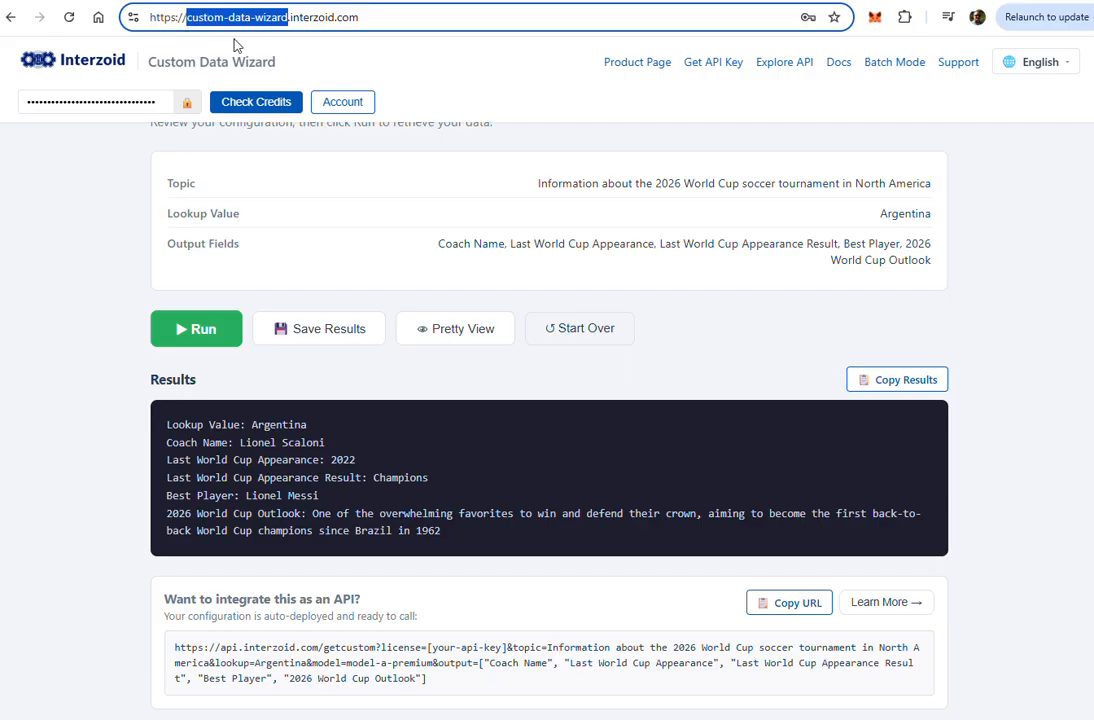
text(enrich)
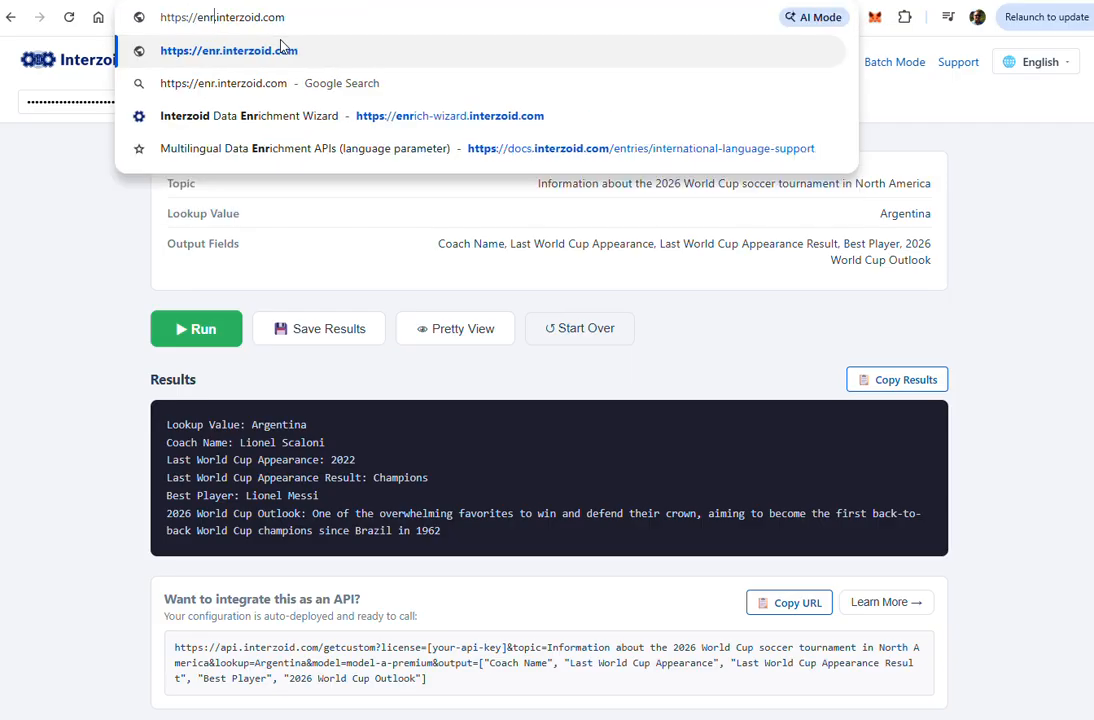
text(-wizard)
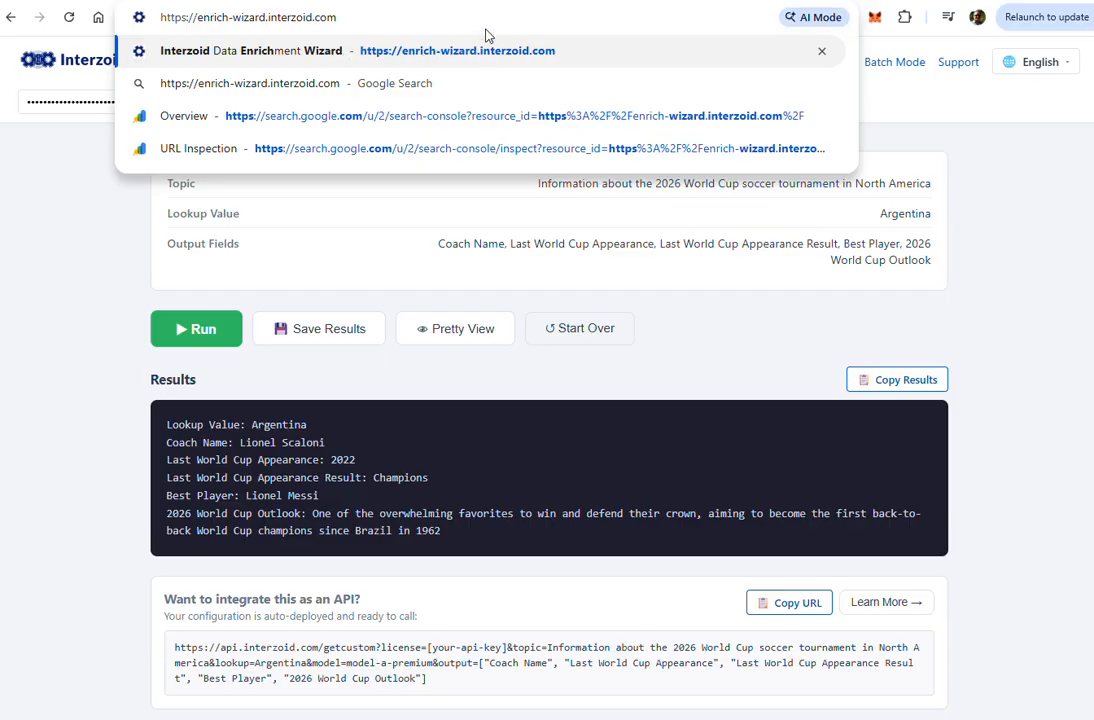
key(Return)
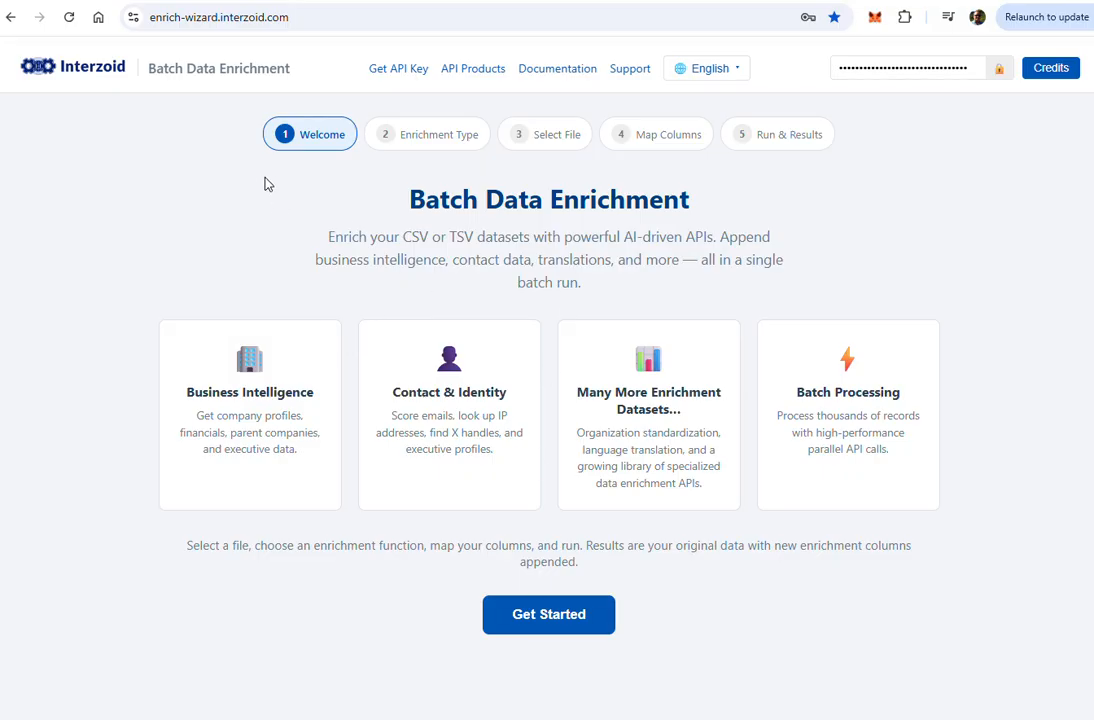
- Start the batch enrichment setup and look through the enrichment functions for the option to load a custom data definition
click(558, 618)
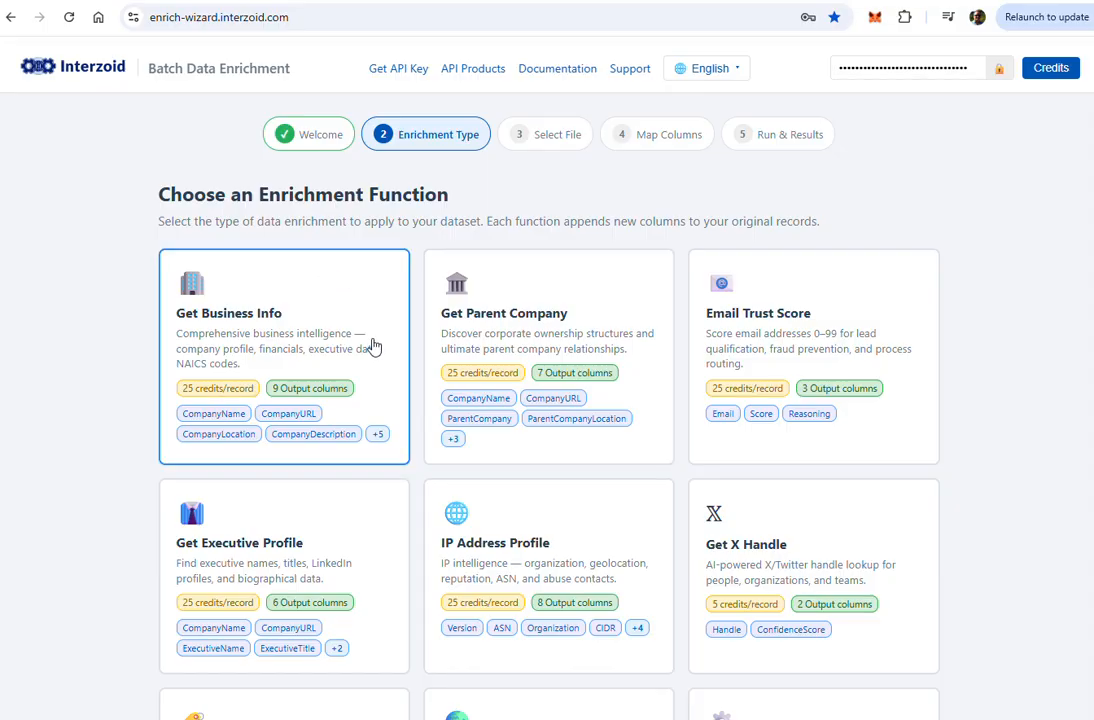
scroll(372, 346, down, 3)
scroll(374, 345, down, 9)
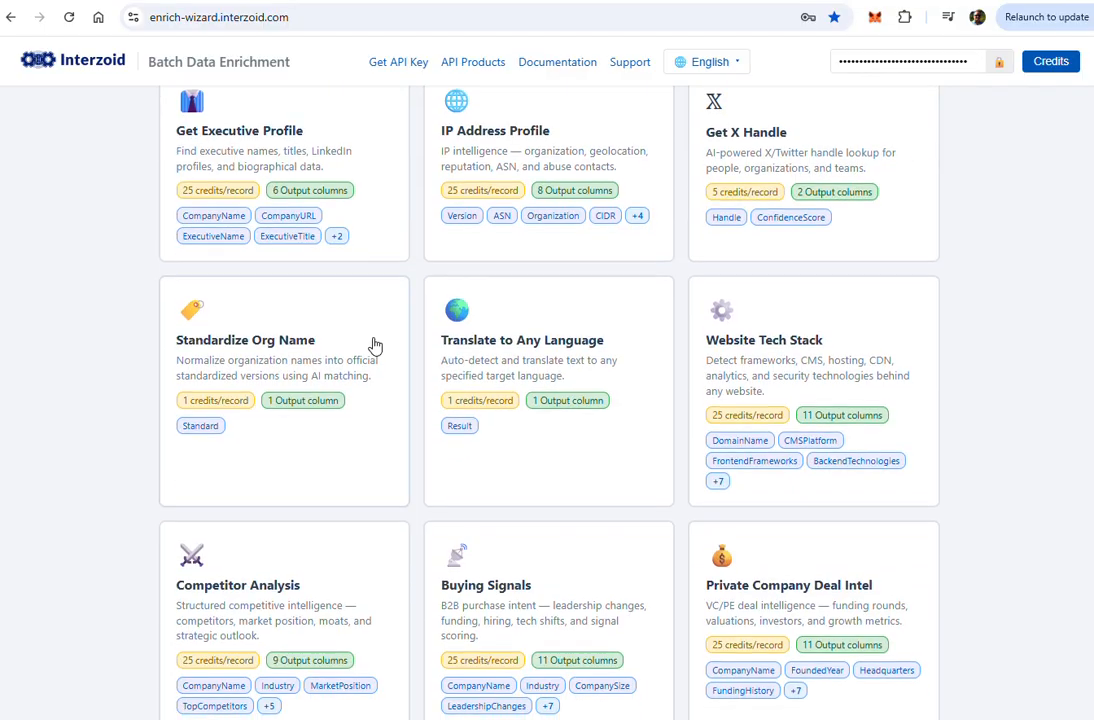
scroll(374, 345, down, 10)
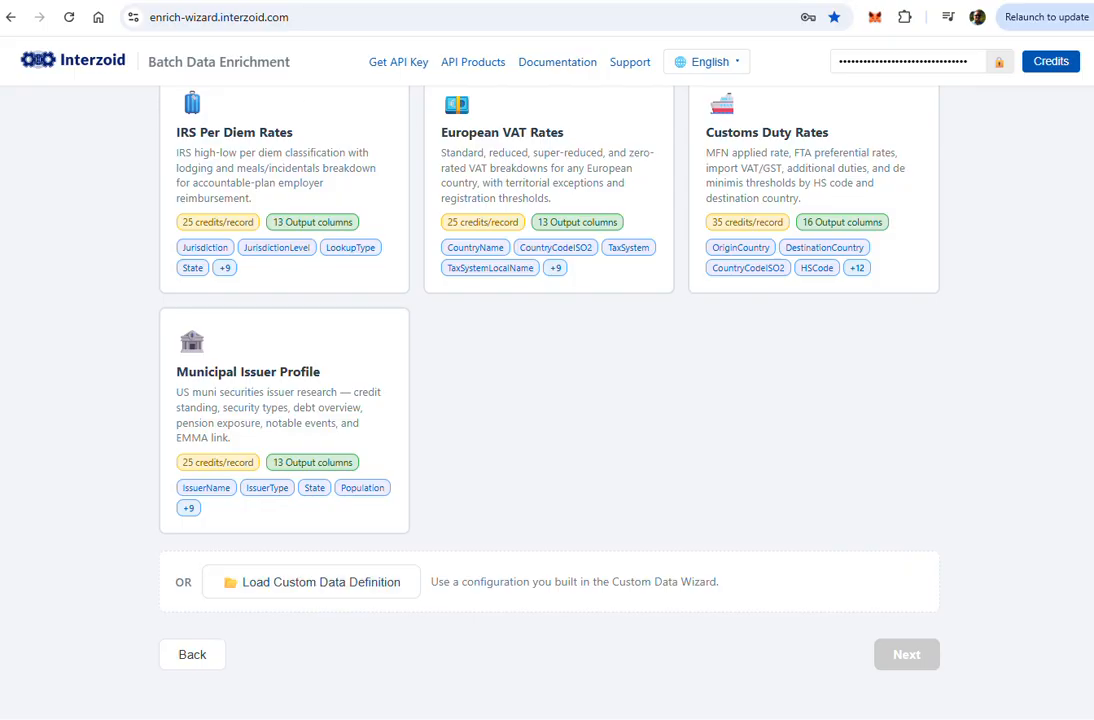
click(311, 582)
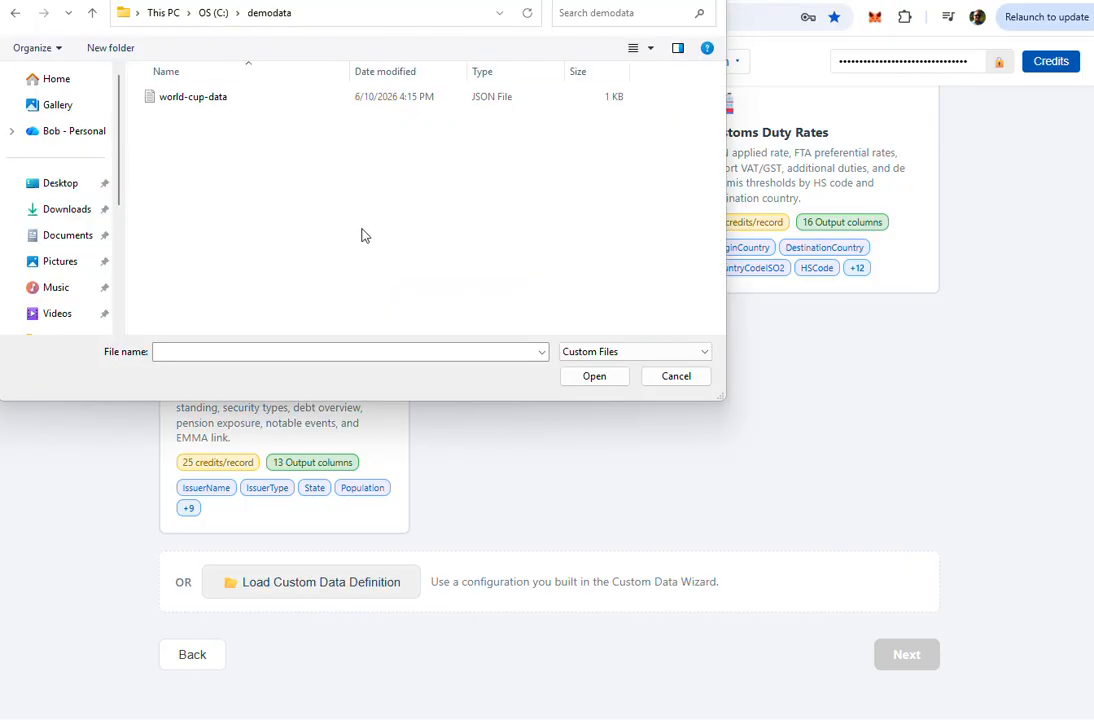
click(214, 104)
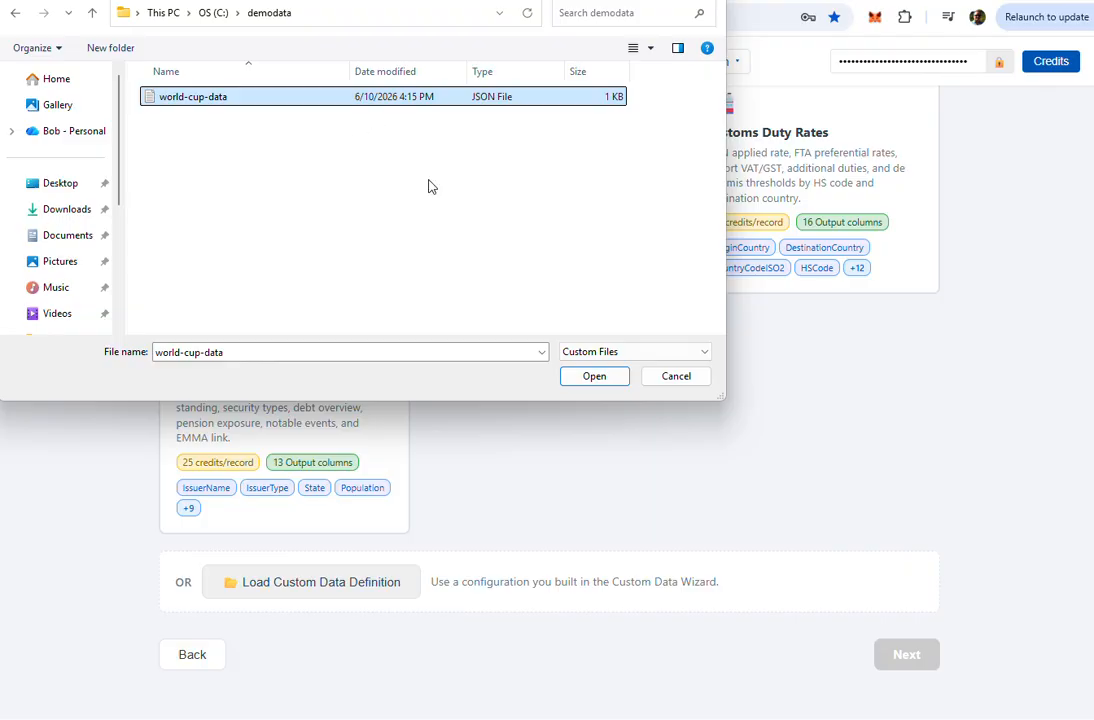
click(625, 357)
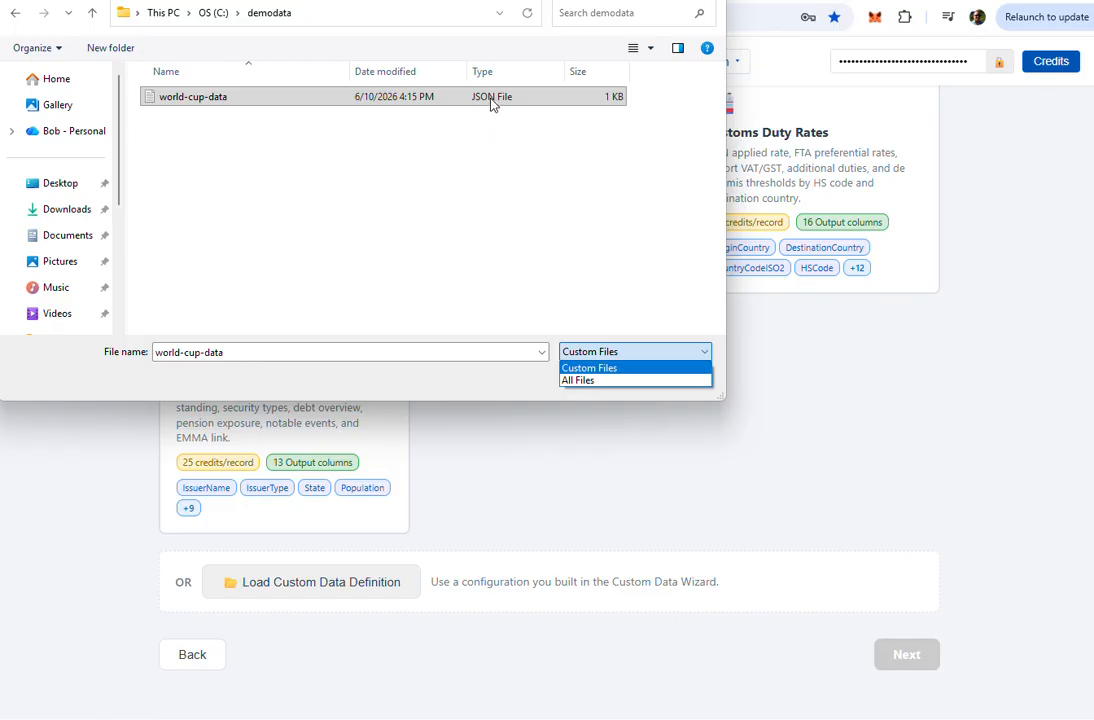
click(585, 380)
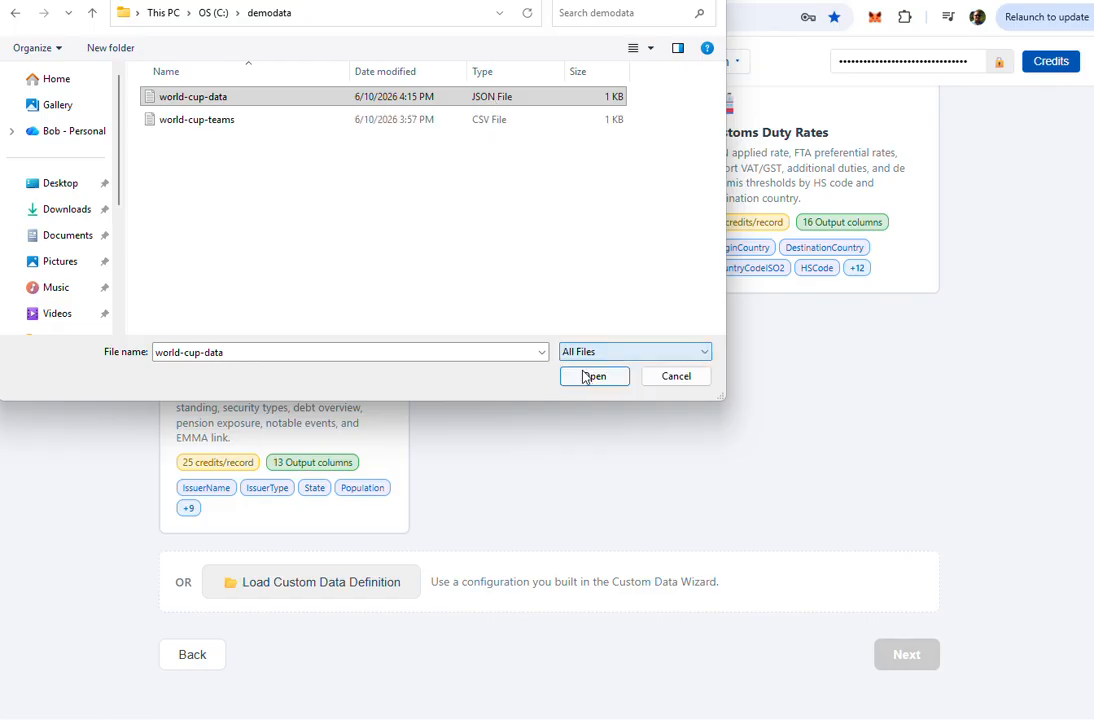
click(488, 254)
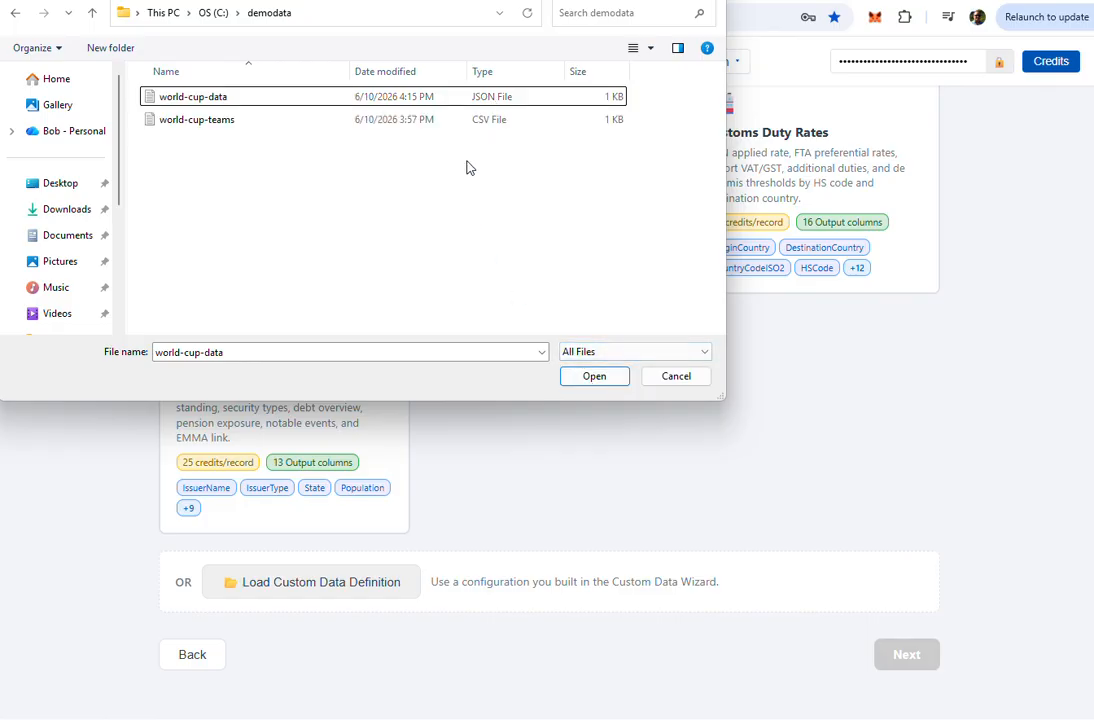
click(225, 132)
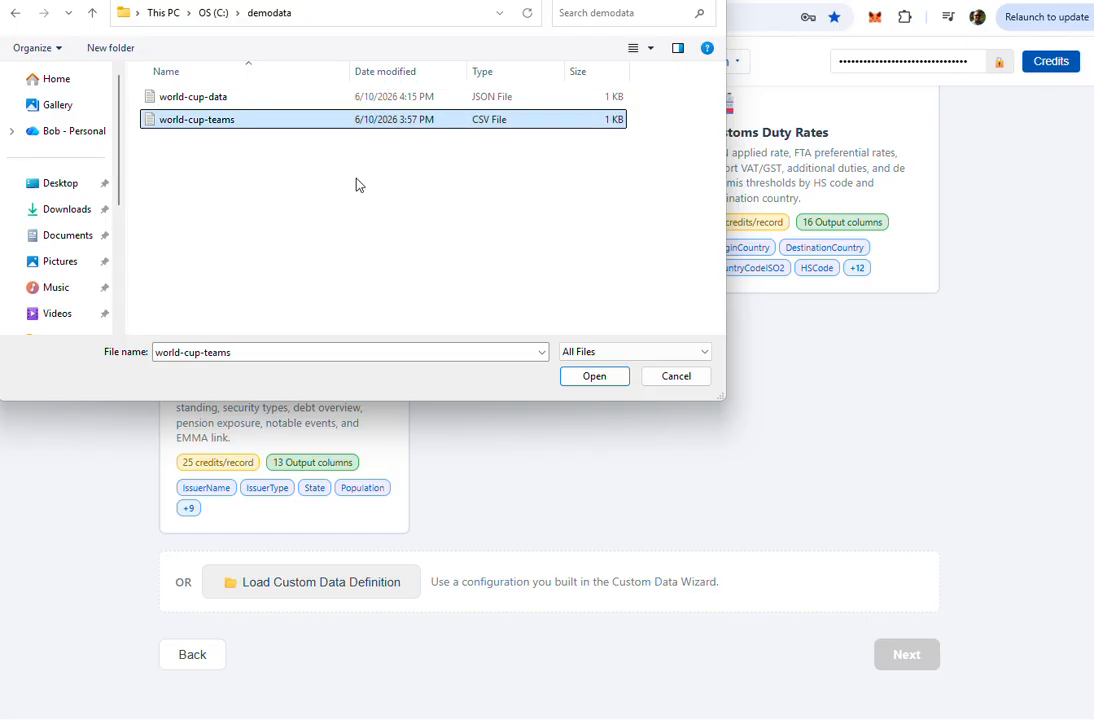
click(603, 380)
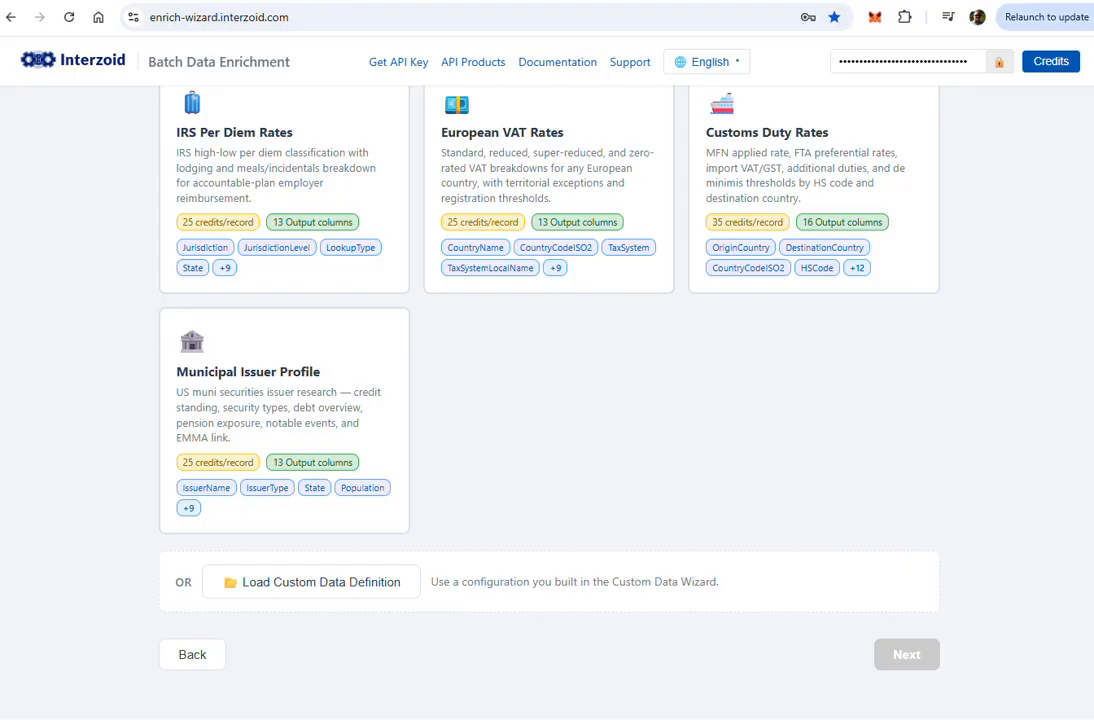
- Load the world-cup-data JSON file from the demodata folder as the custom data definition and continue to the data file selection
click(185, 100)
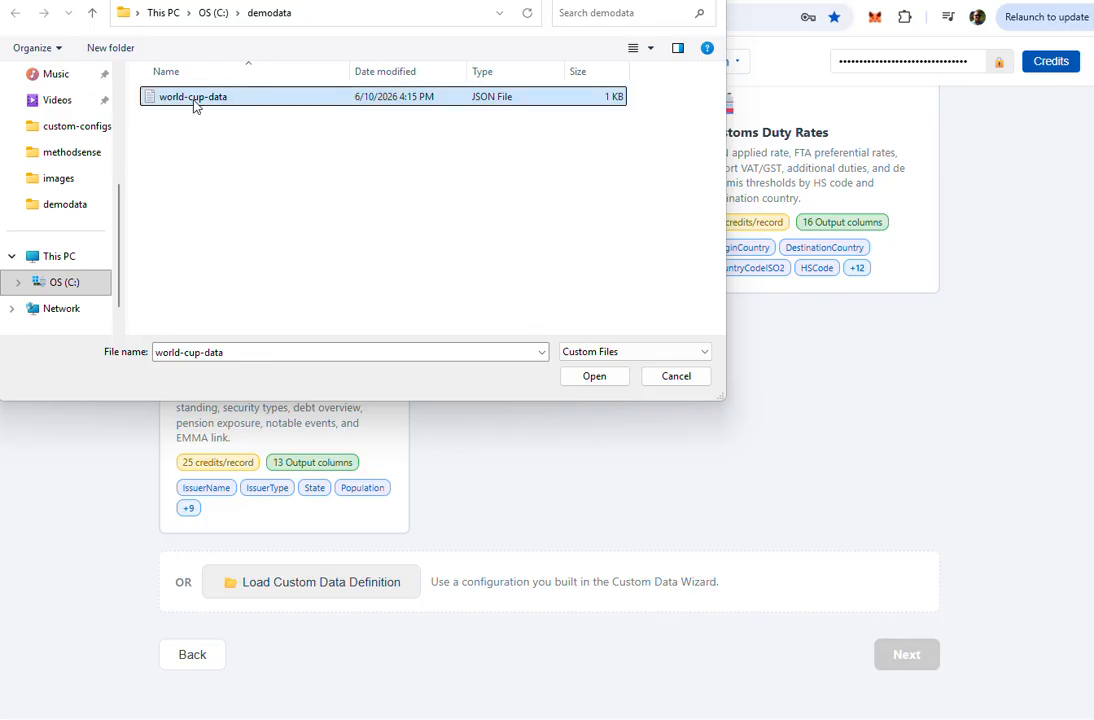
click(594, 378)
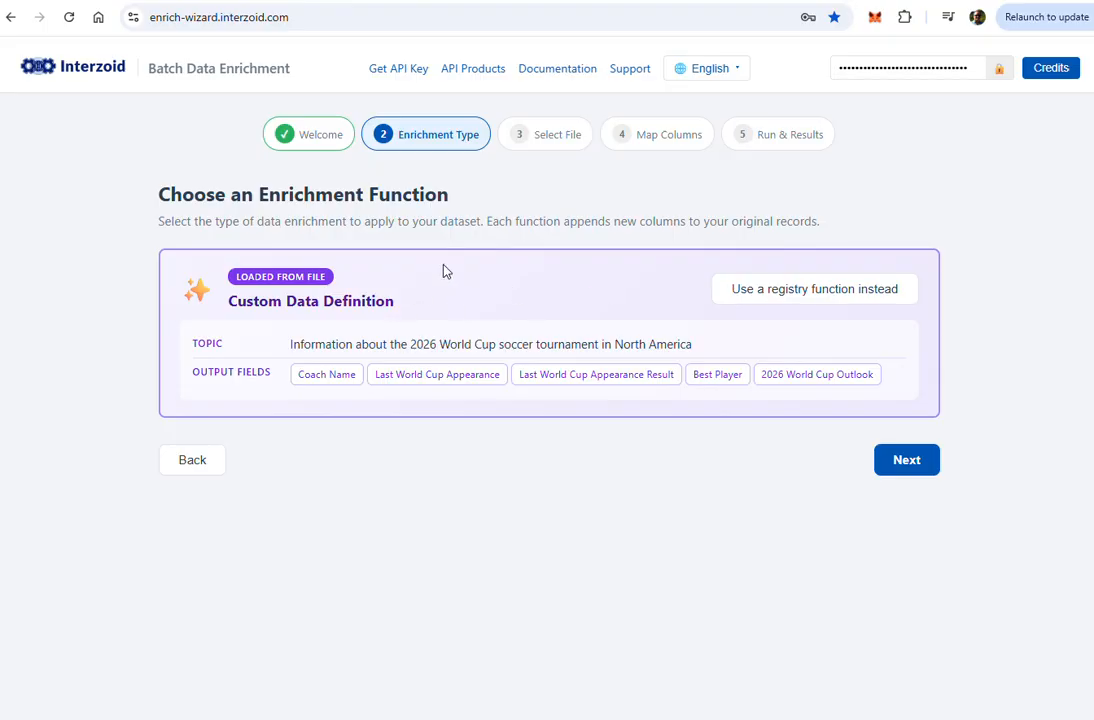
click(896, 459)
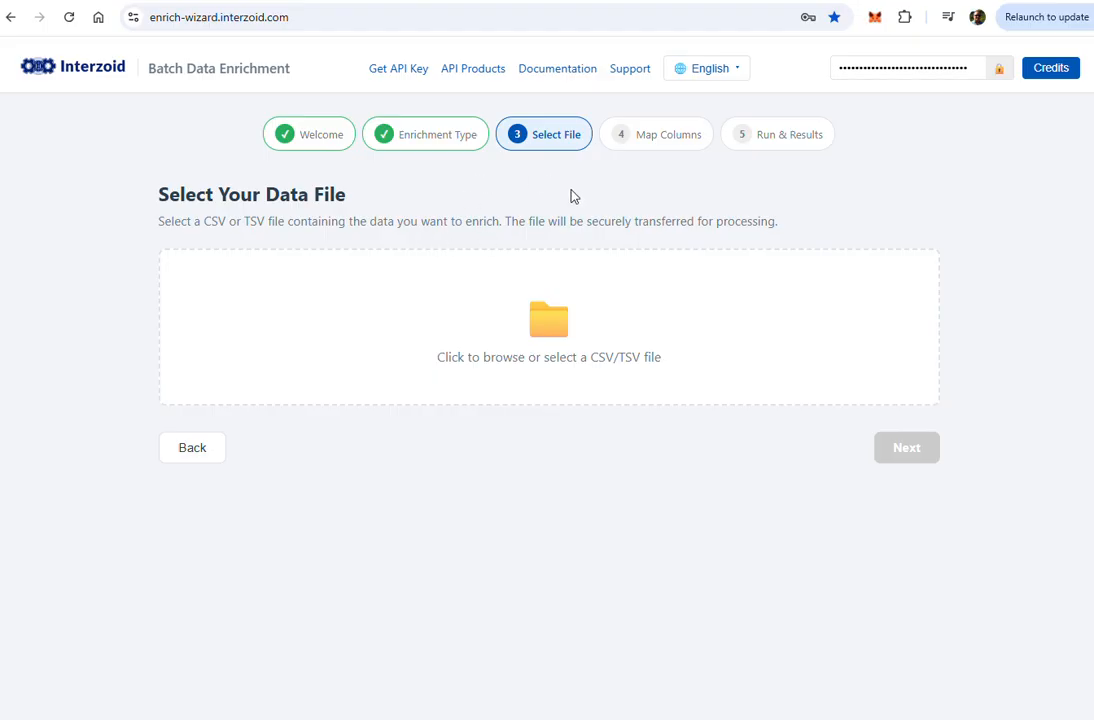
- Select world-cup-teams.csv from the demodata folder as the input file, and check its list of teams in Notepad
click(559, 327)
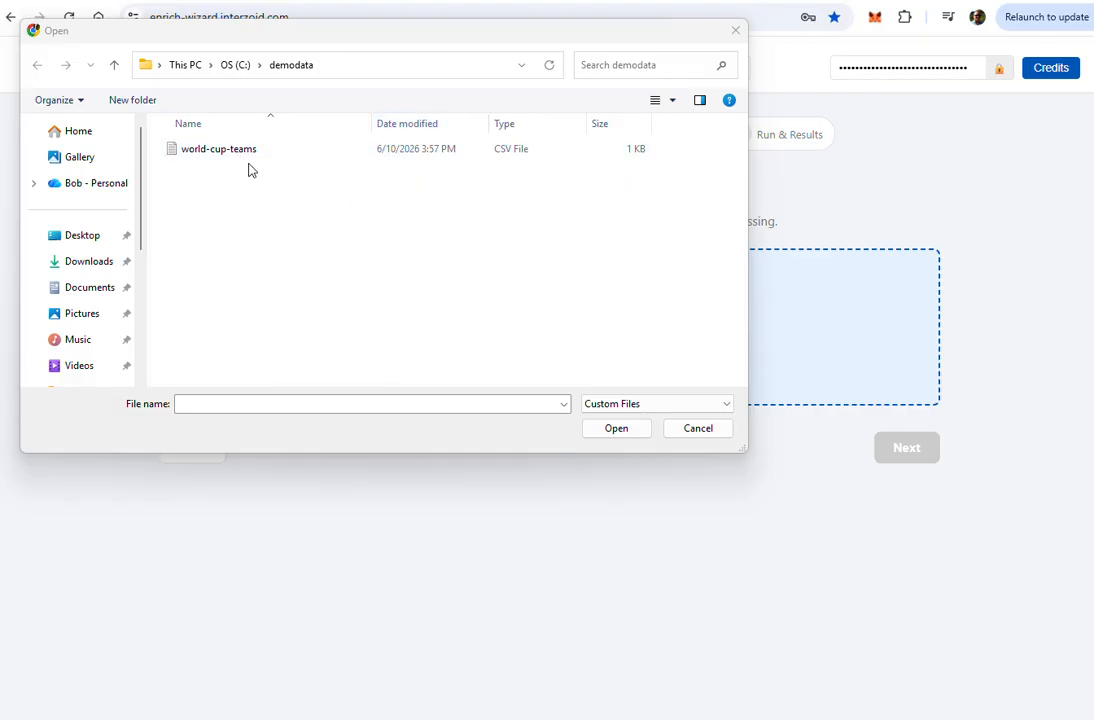
click(220, 150)
click(612, 432)
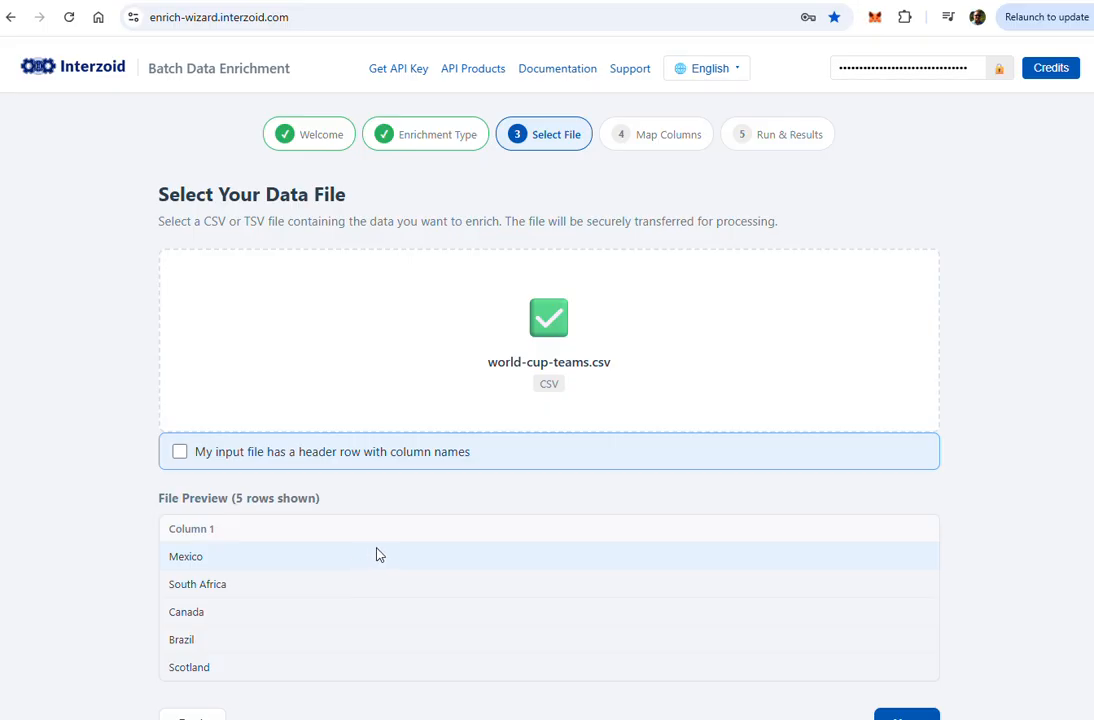
key(alt+Tab)
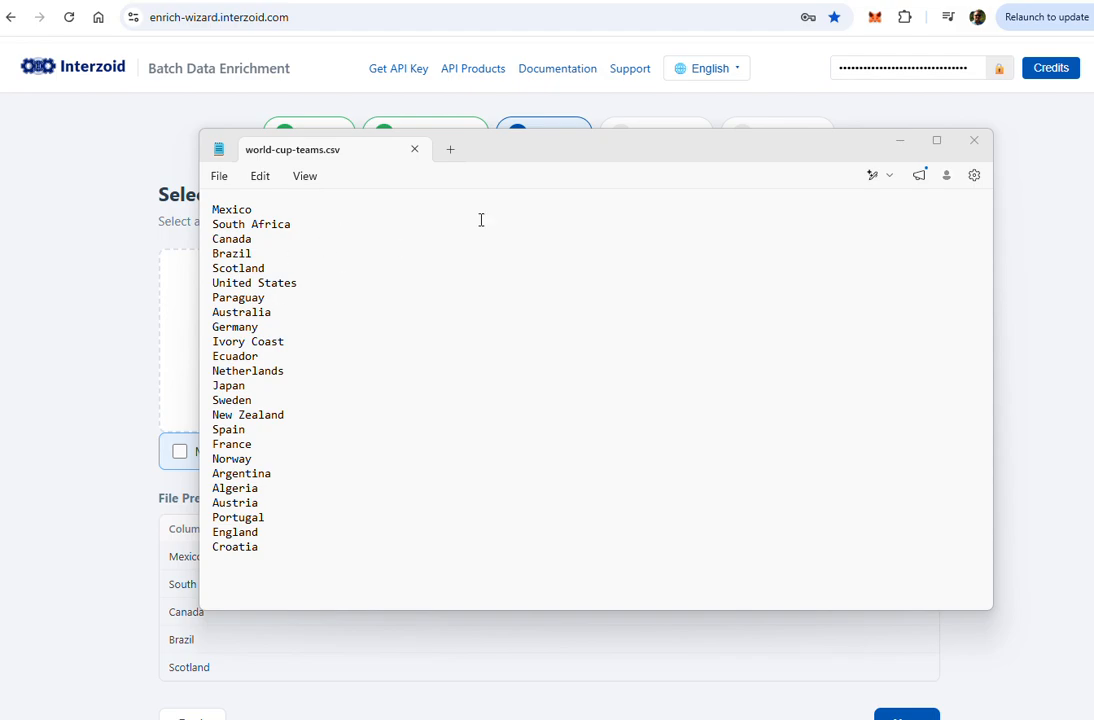
click(976, 145)
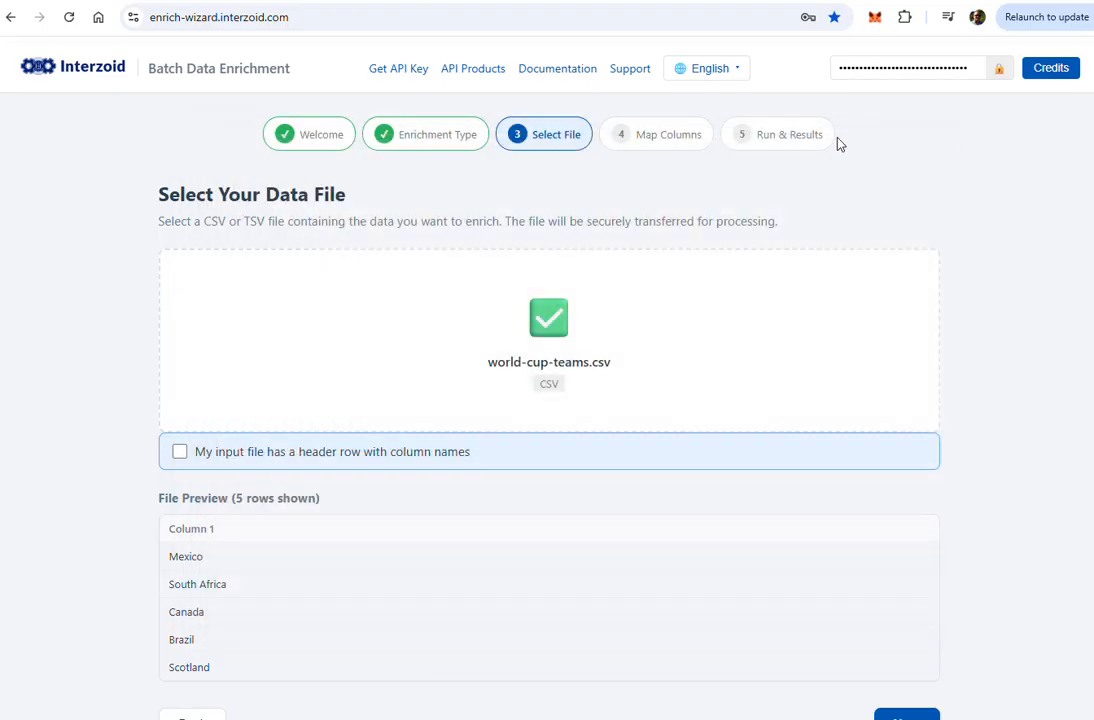
- Try the header row option for the input file, turn it off again, and continue to the column mapping
click(180, 456)
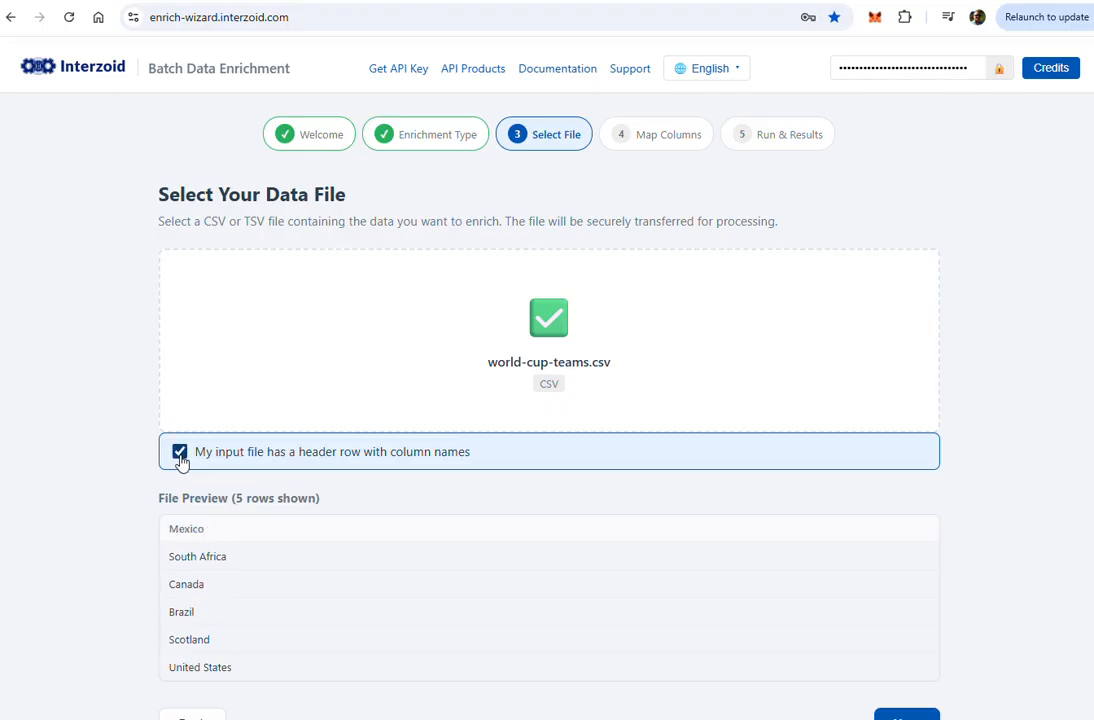
click(181, 458)
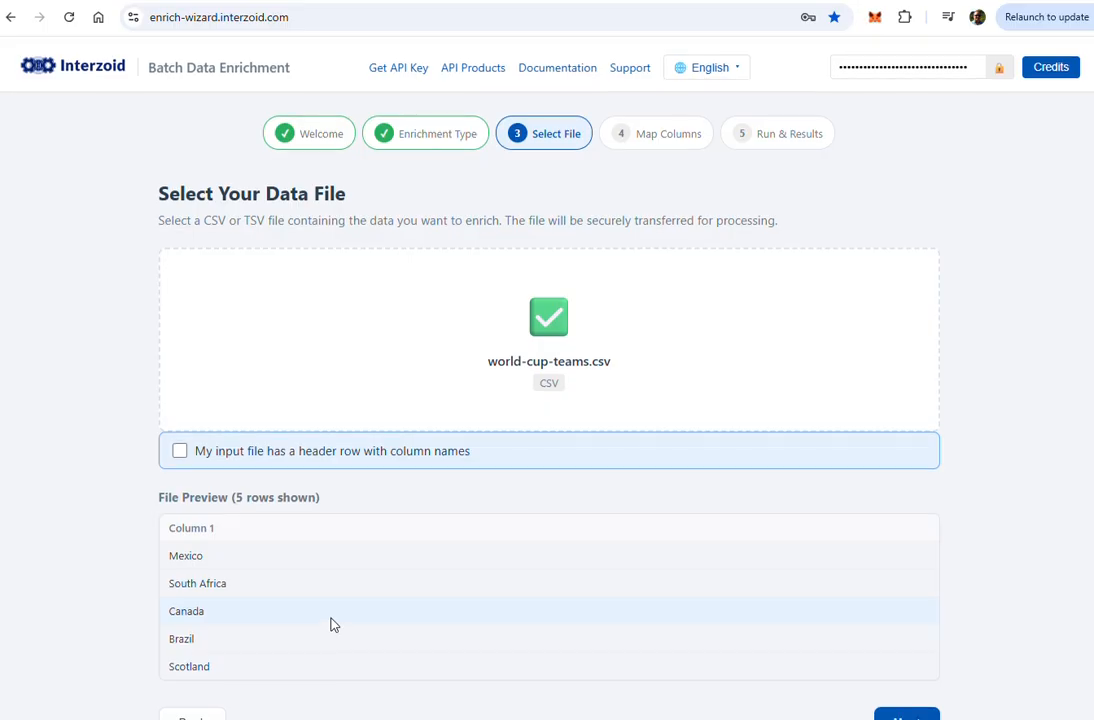
scroll(333, 624, down, 2)
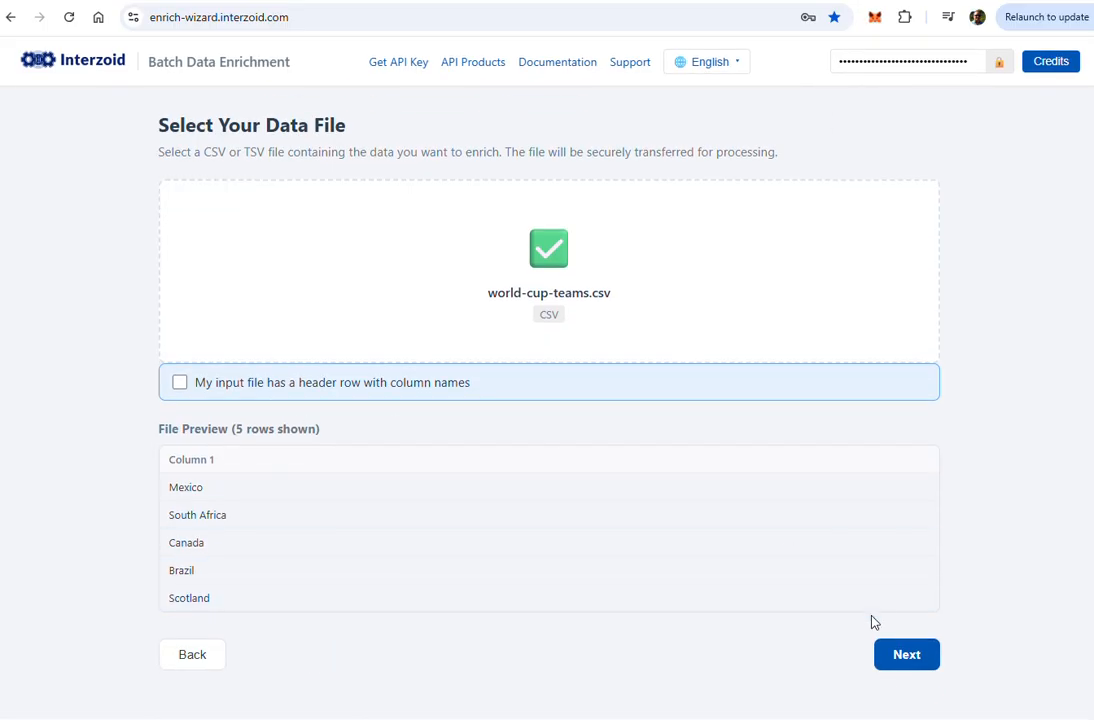
click(906, 656)
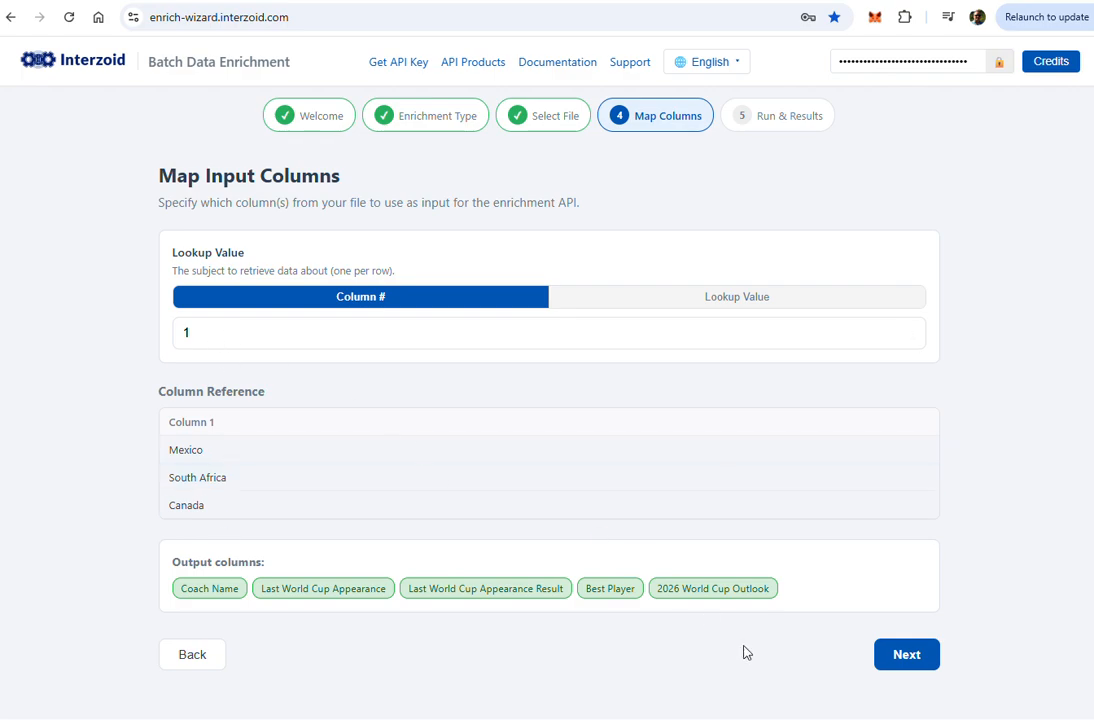
- Run the enrichment with column 1 as the lookup value and a header row in the output, and look through the results
click(903, 656)
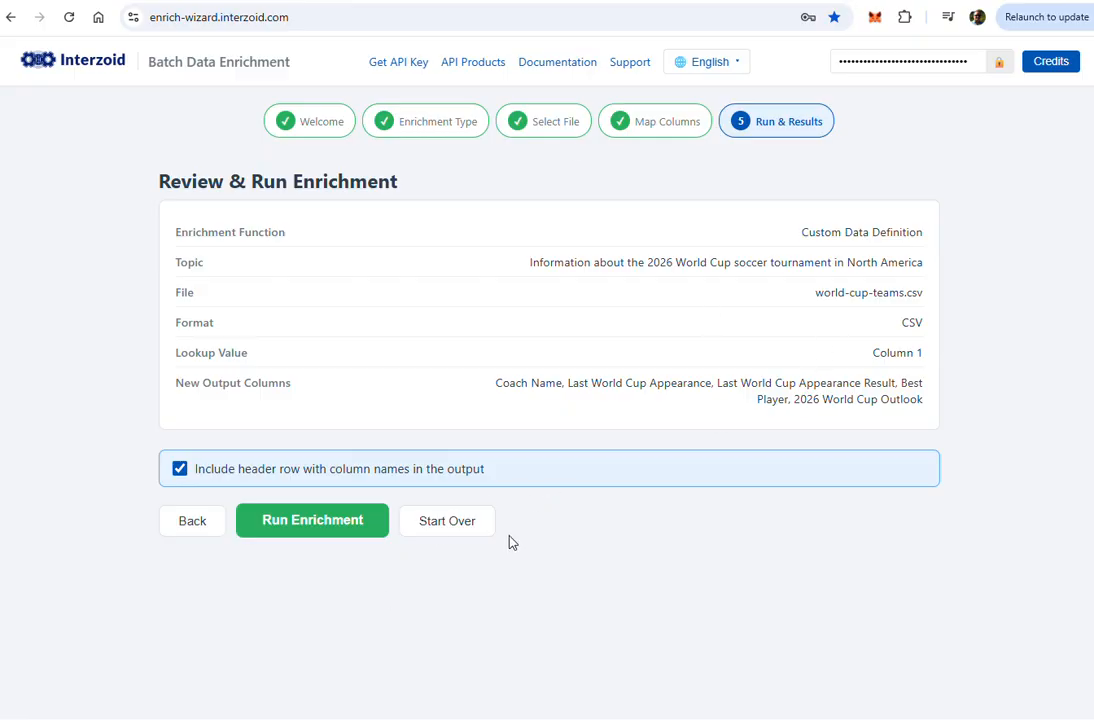
click(346, 530)
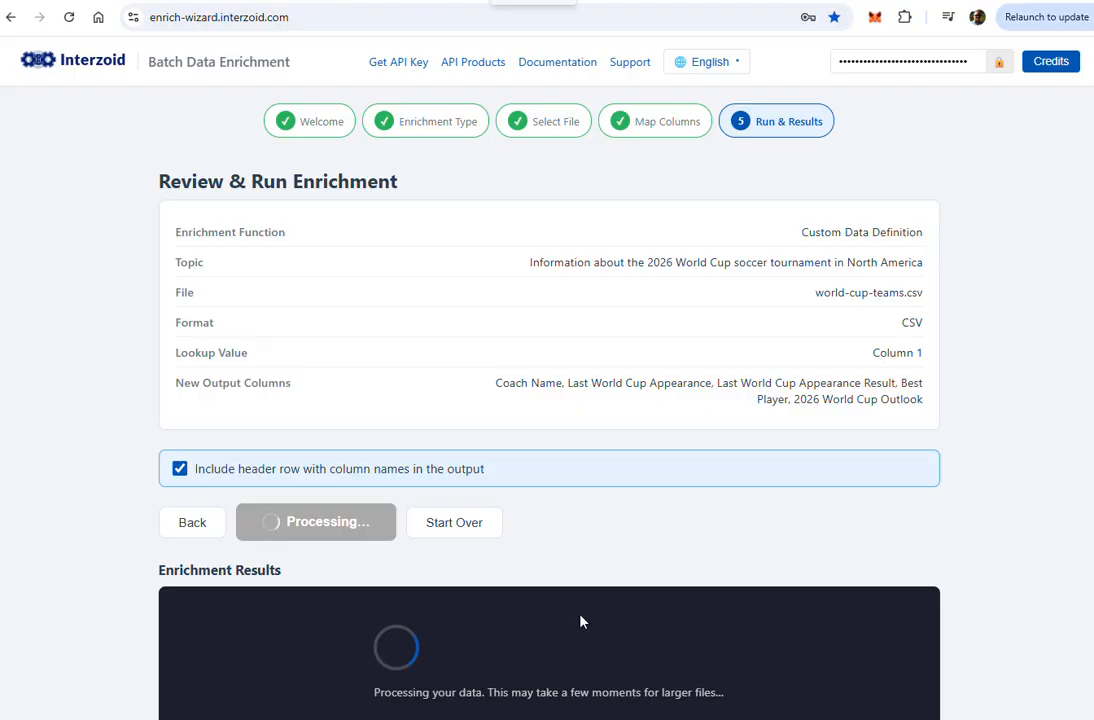
scroll(580, 620, down, 1)
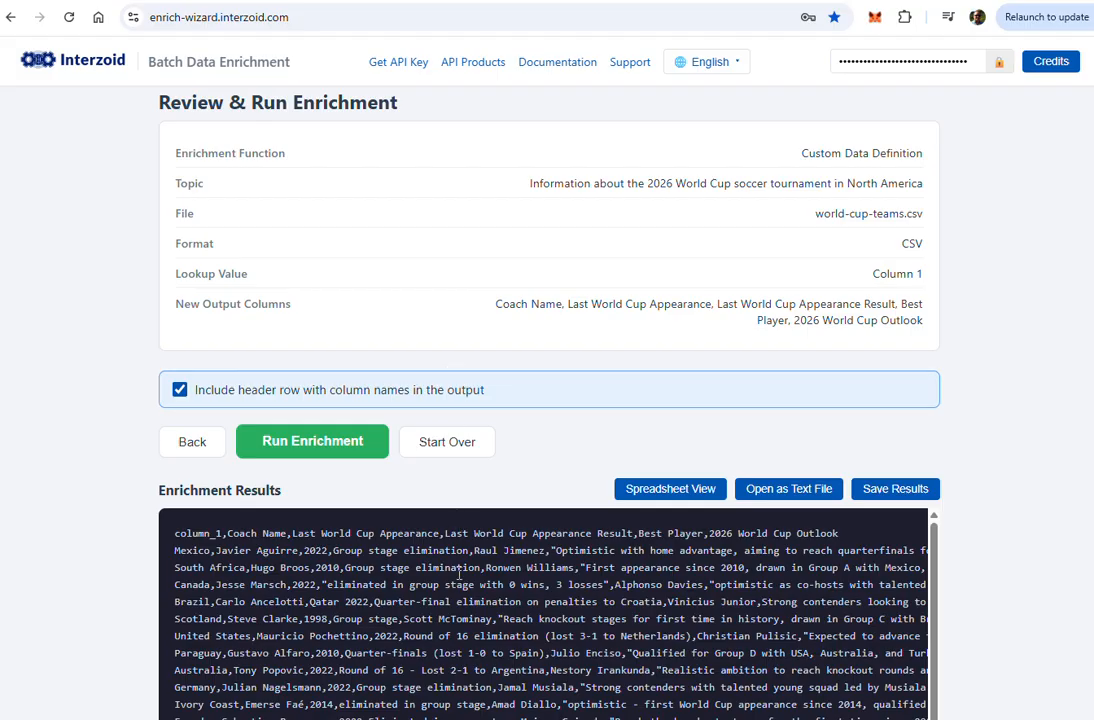
scroll(459, 568, down, 1)
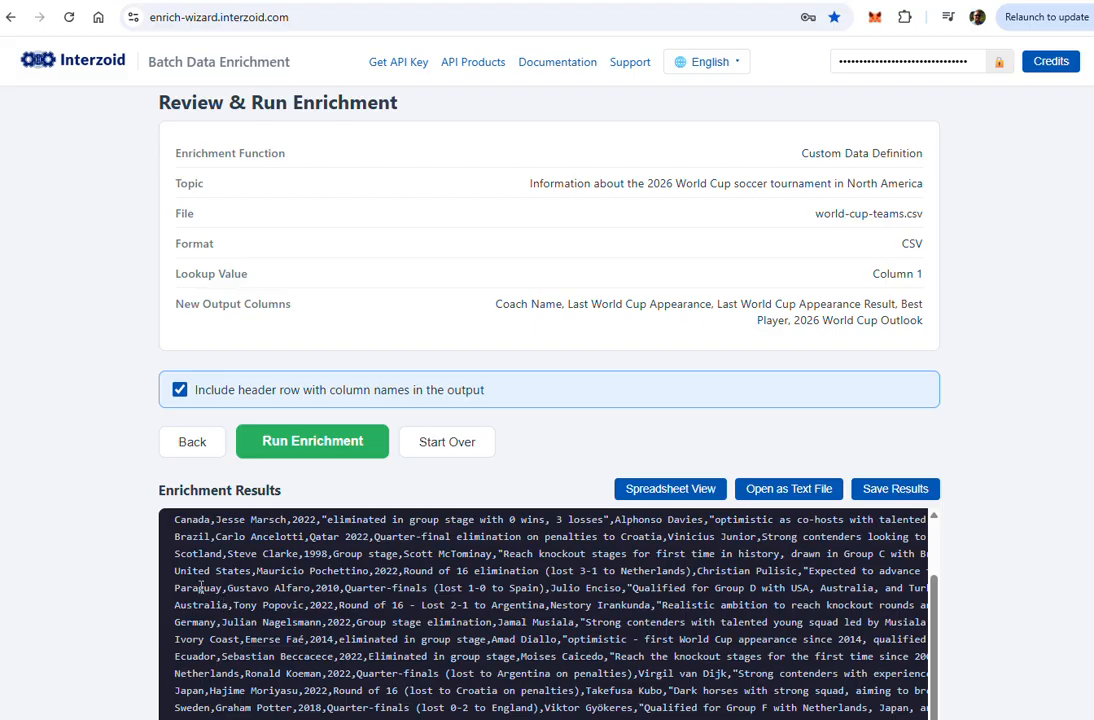
scroll(195, 575, down, 1)
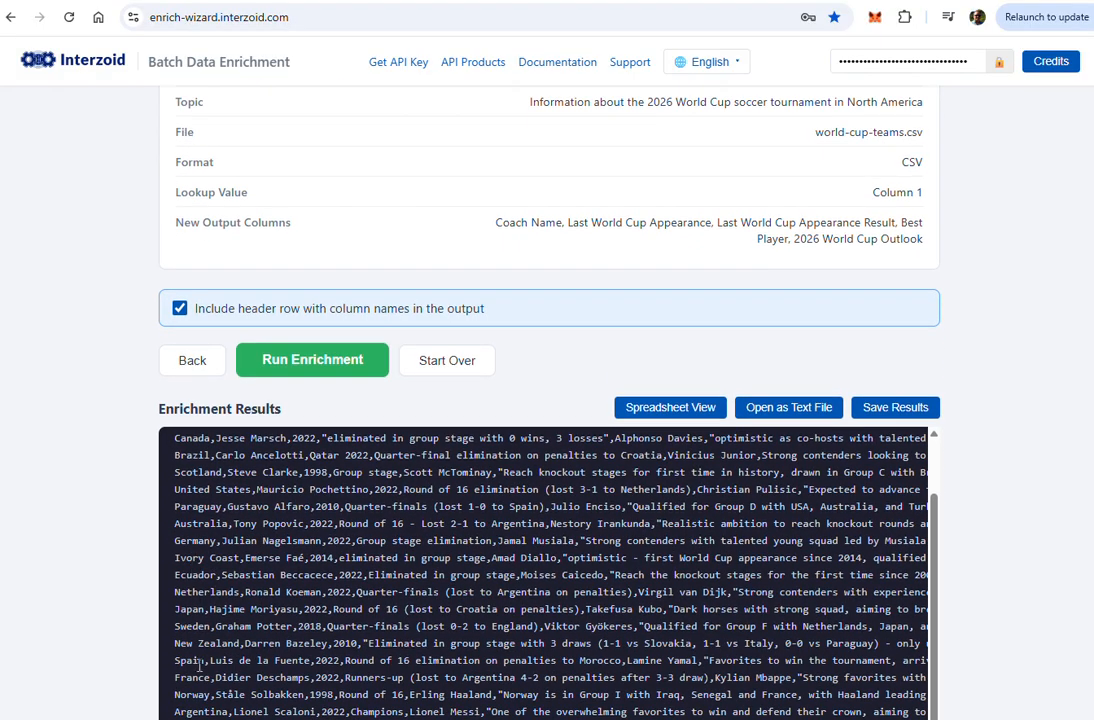
scroll(268, 583, down, 2)
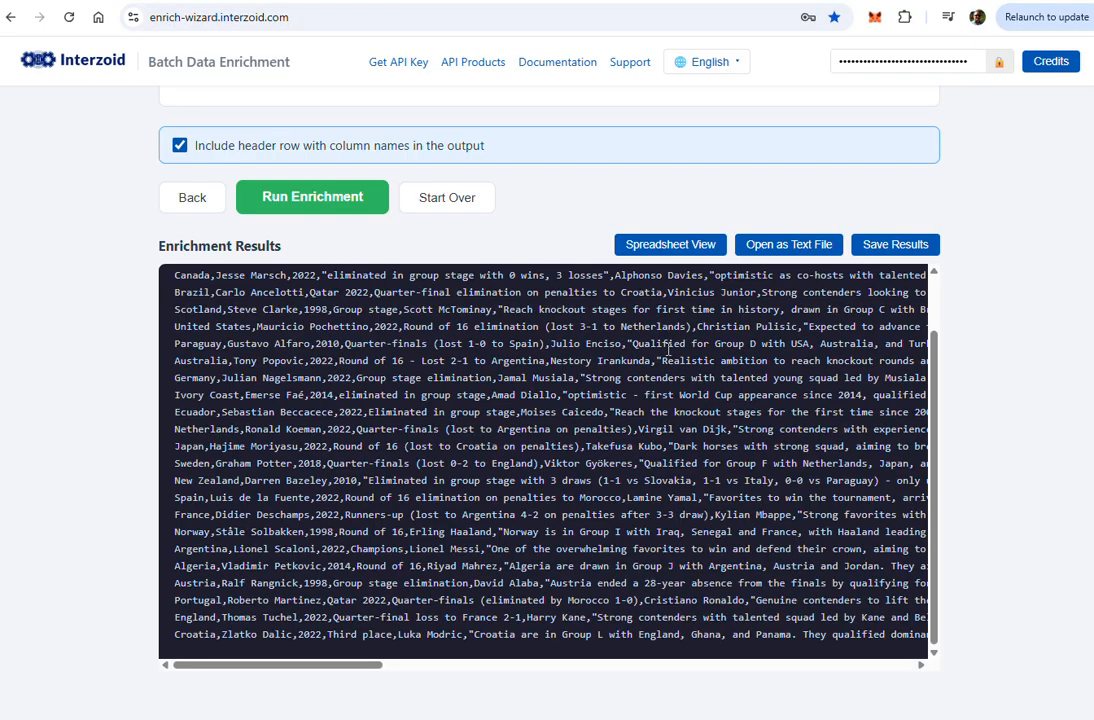
- Open the enrichment results in the Spreadsheet View and examine the team rows across to the 2026 World Cup Outlook column
click(668, 244)
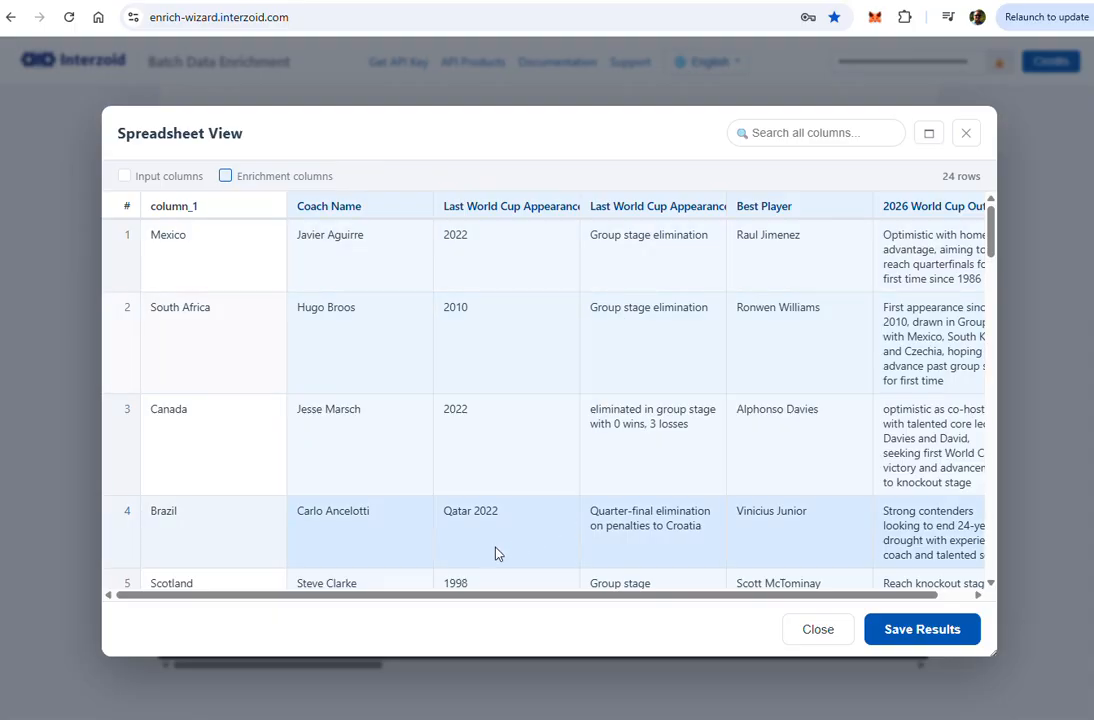
scroll(724, 399, down, 1)
scroll(724, 399, down, 1)
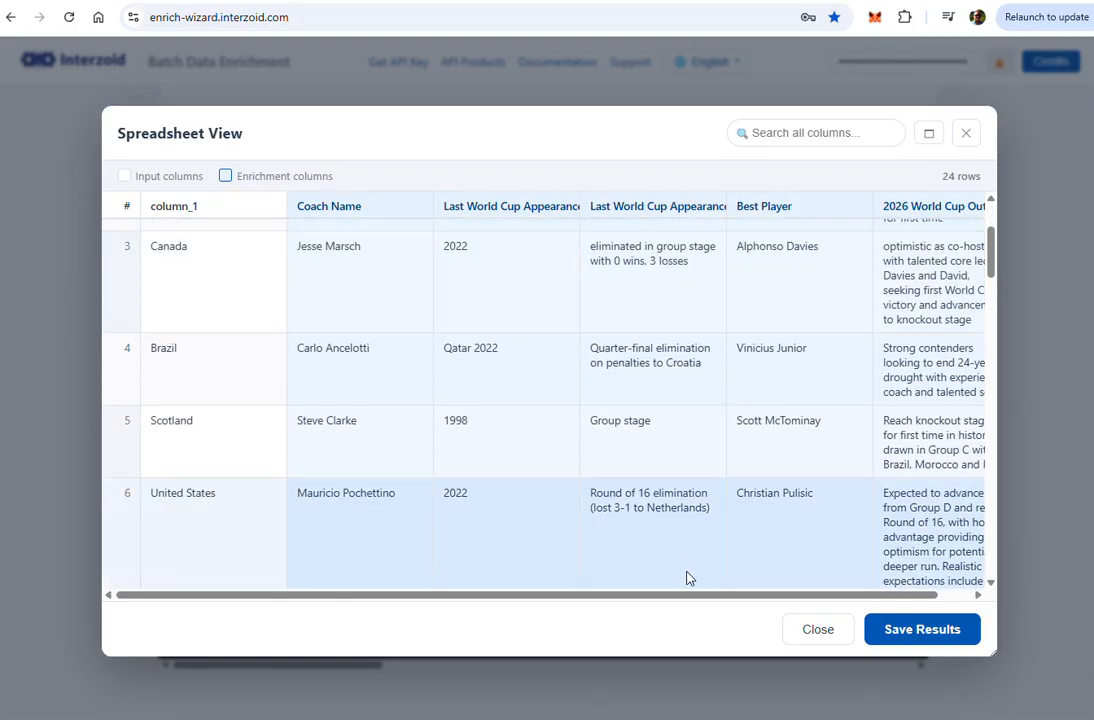
drag(706, 597, 823, 618)
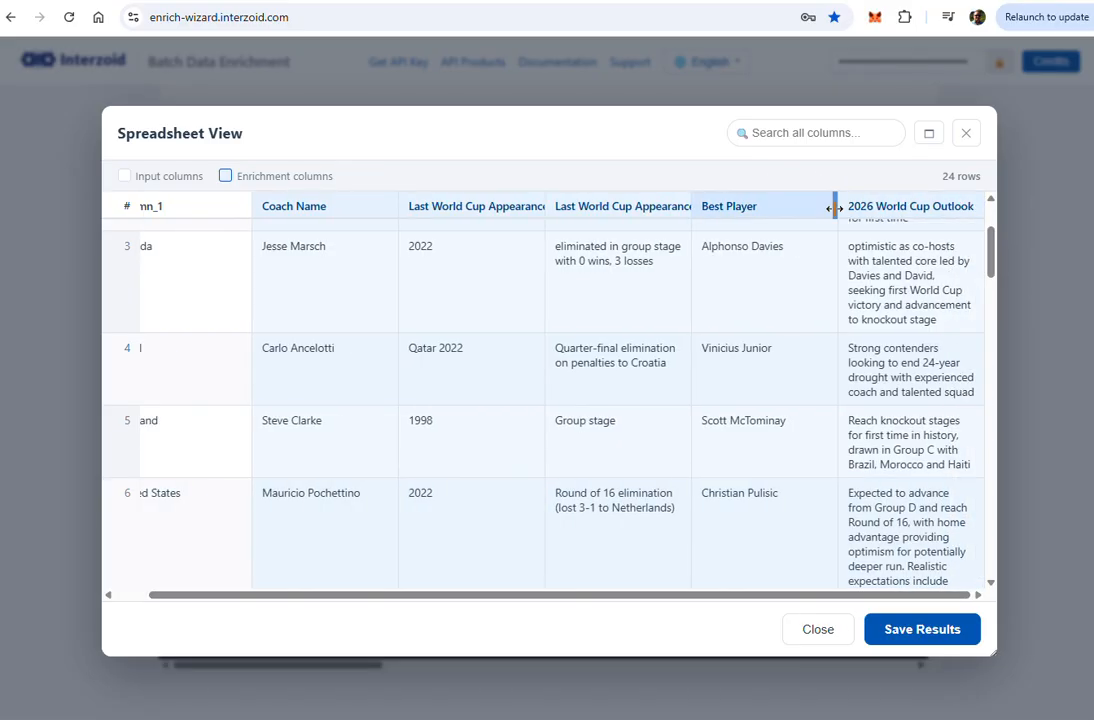
drag(830, 208, 785, 221)
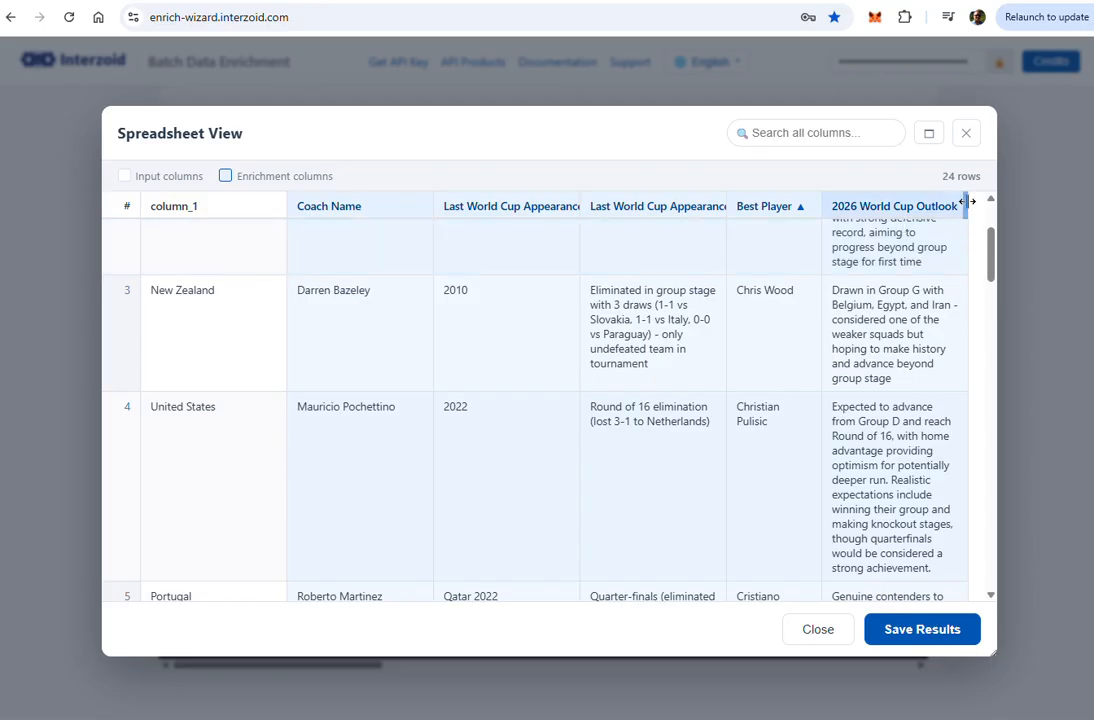
drag(968, 200, 1052, 215)
click(1052, 215)
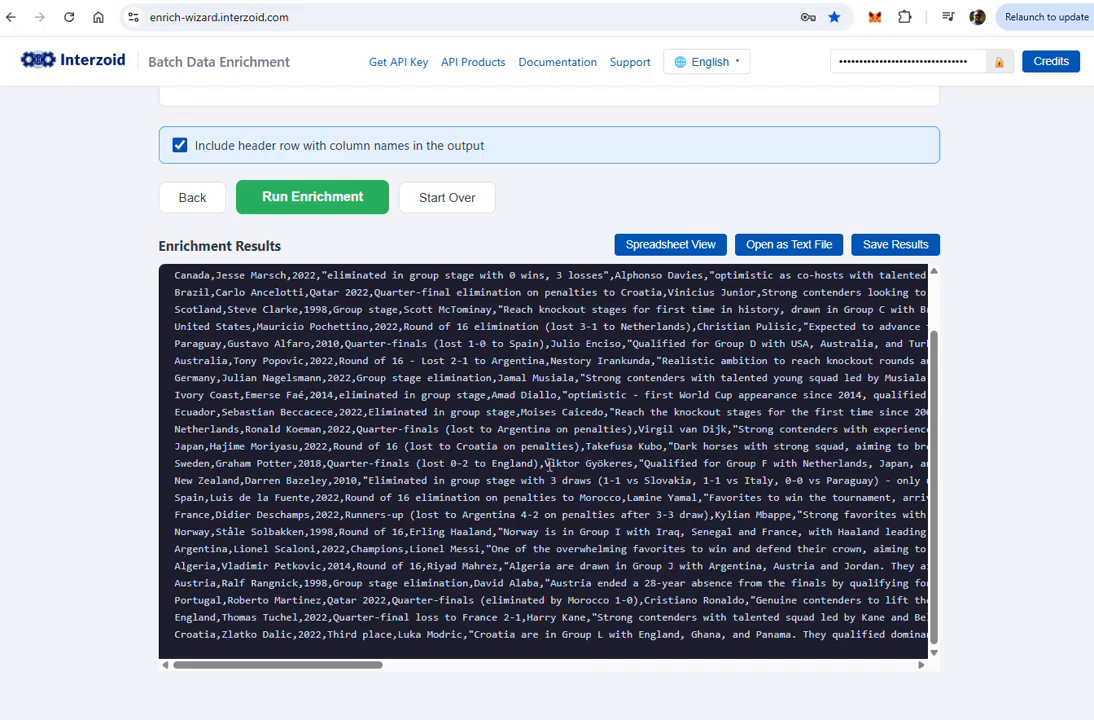
- In a maximized Spreadsheet View of the results, narrow the Best Player column and widen the 2026 World Cup Outlook column
click(650, 248)
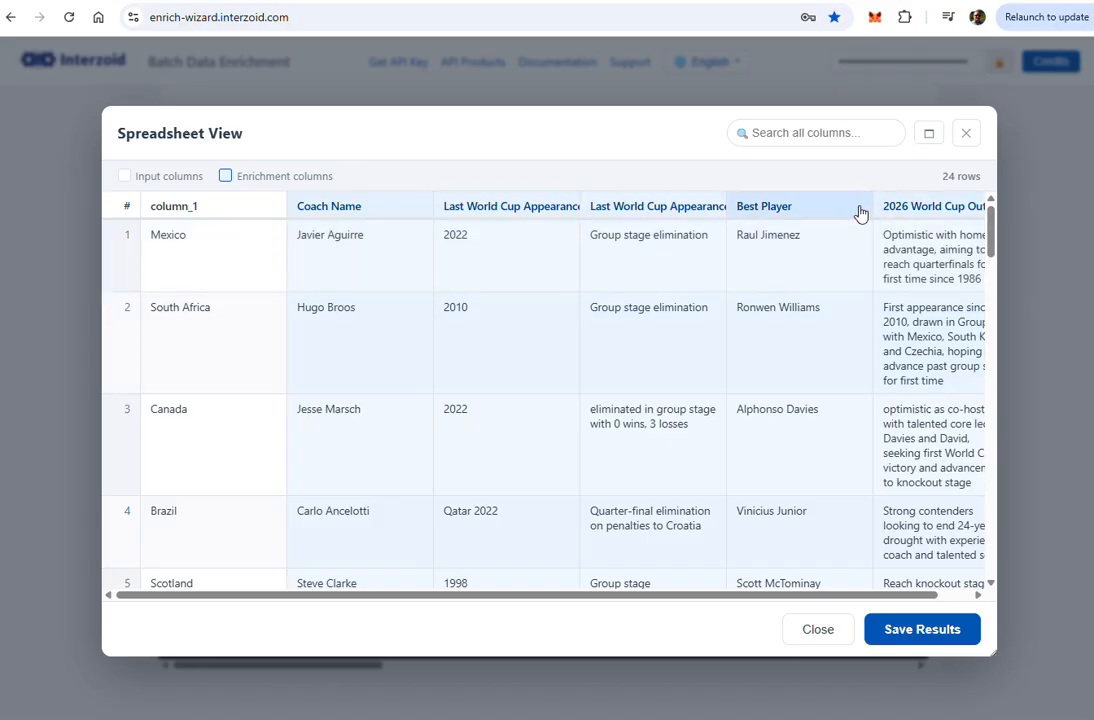
drag(870, 204, 850, 206)
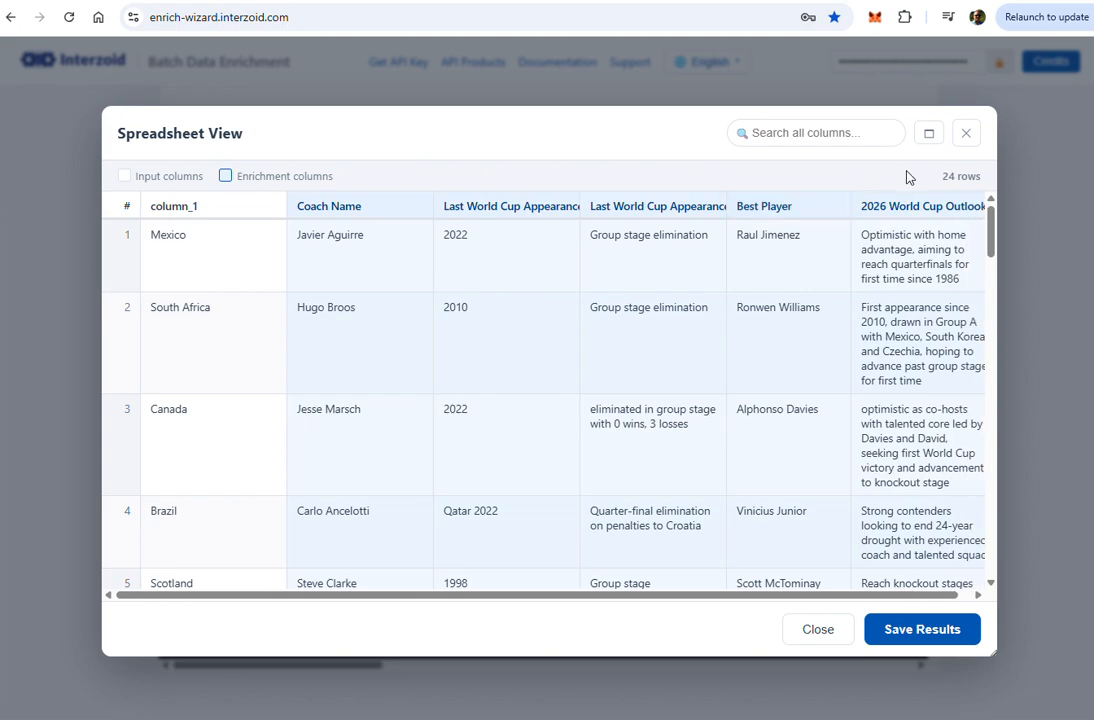
click(929, 133)
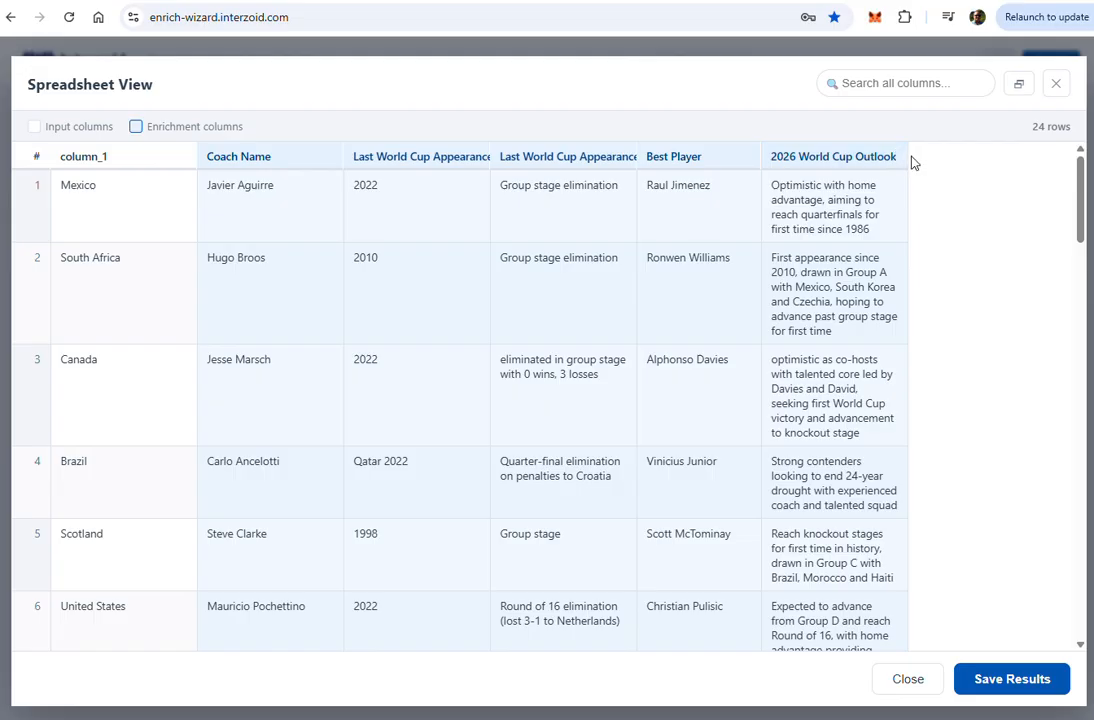
drag(906, 157, 1078, 192)
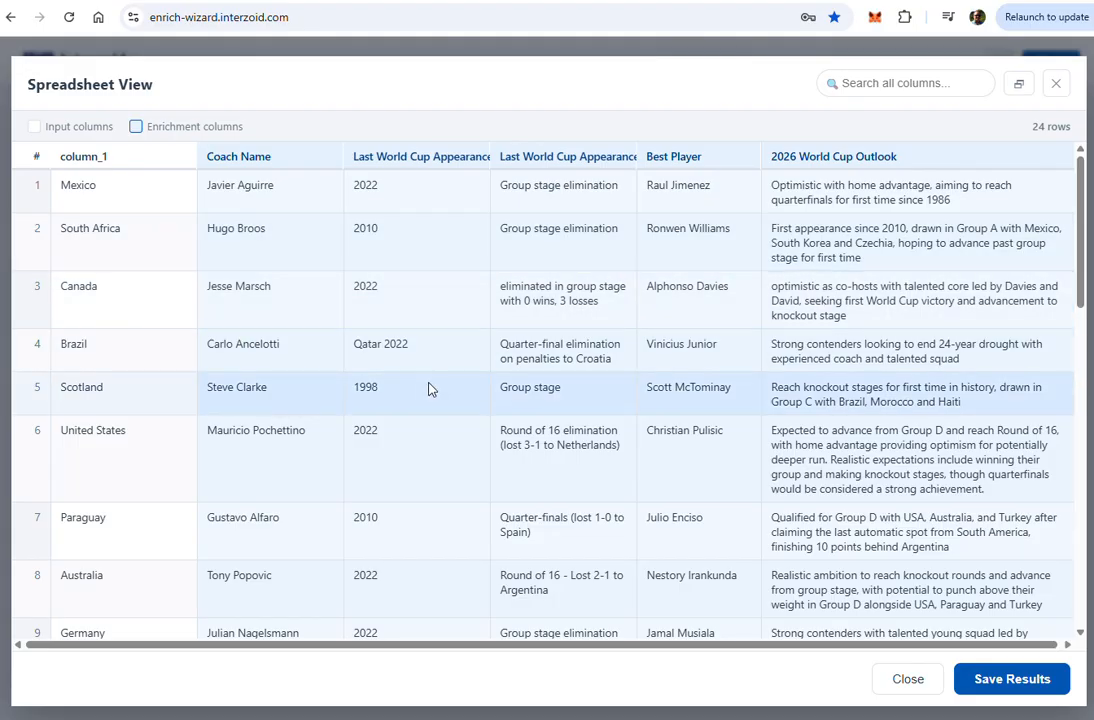
- Examine the enriched team rows down to France, and close the Spreadsheet View to return to the enrichment summary
scroll(408, 401, down, 2)
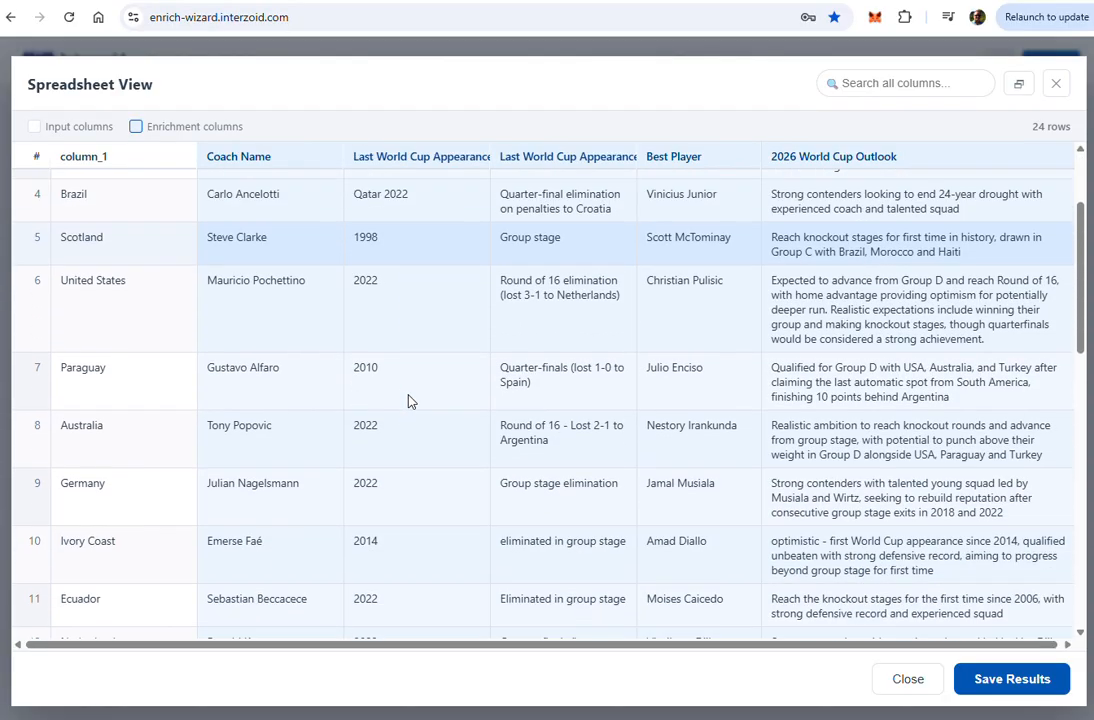
scroll(410, 404, down, 1)
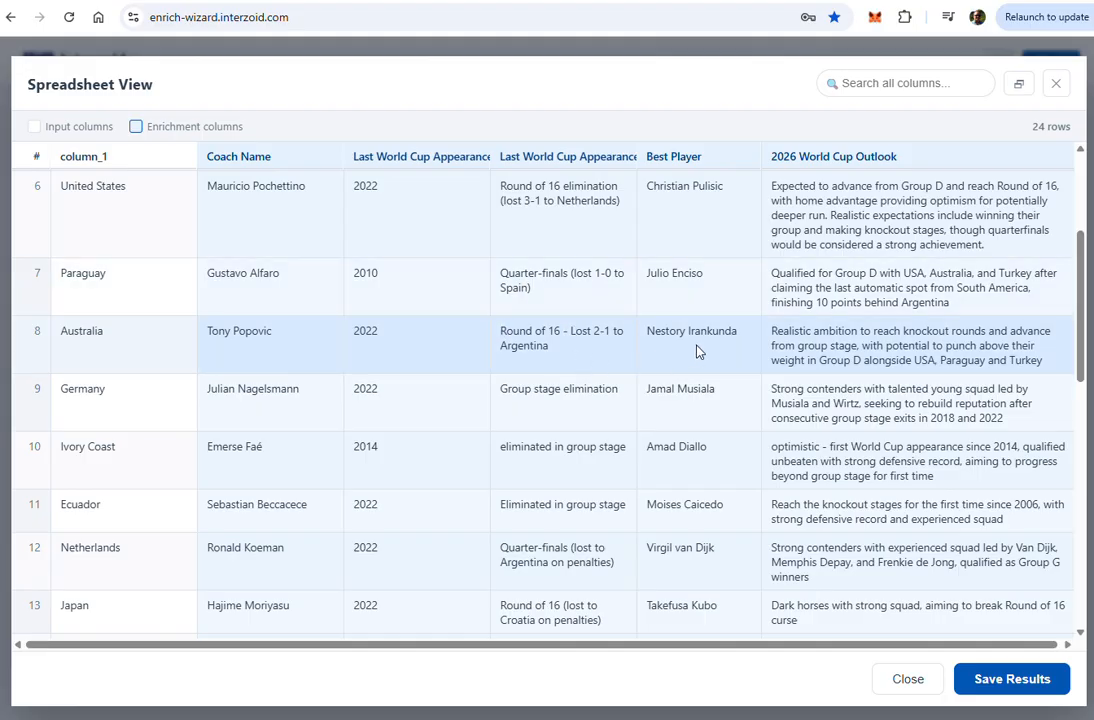
scroll(697, 350, up, 2)
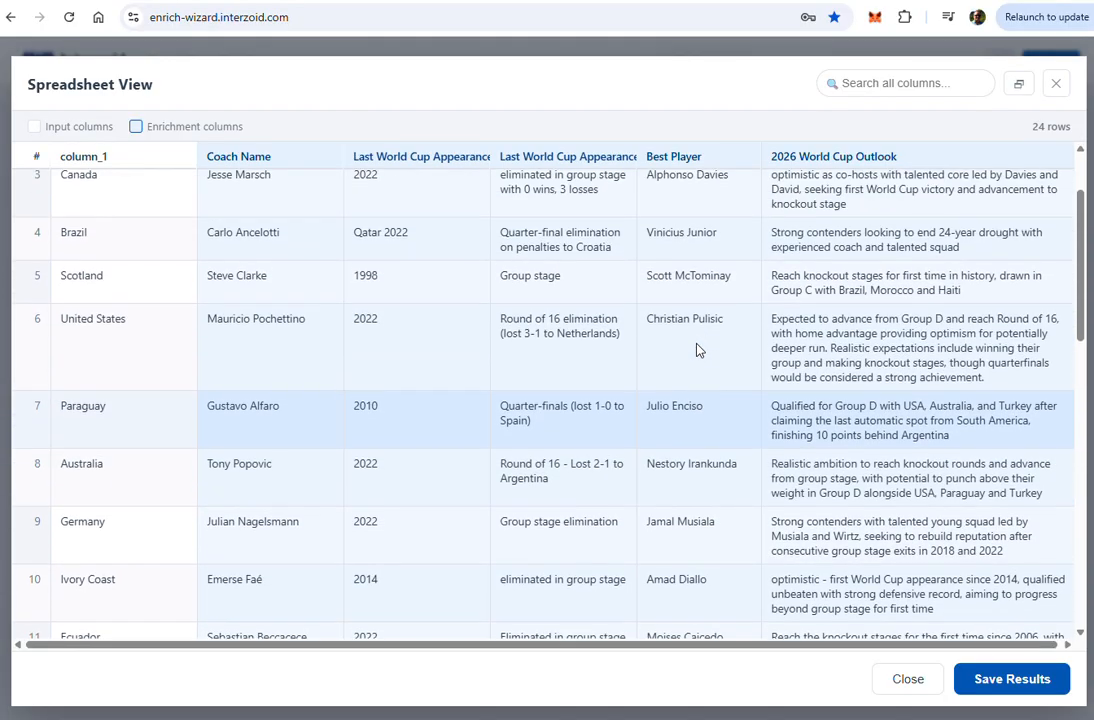
scroll(697, 350, down, 4)
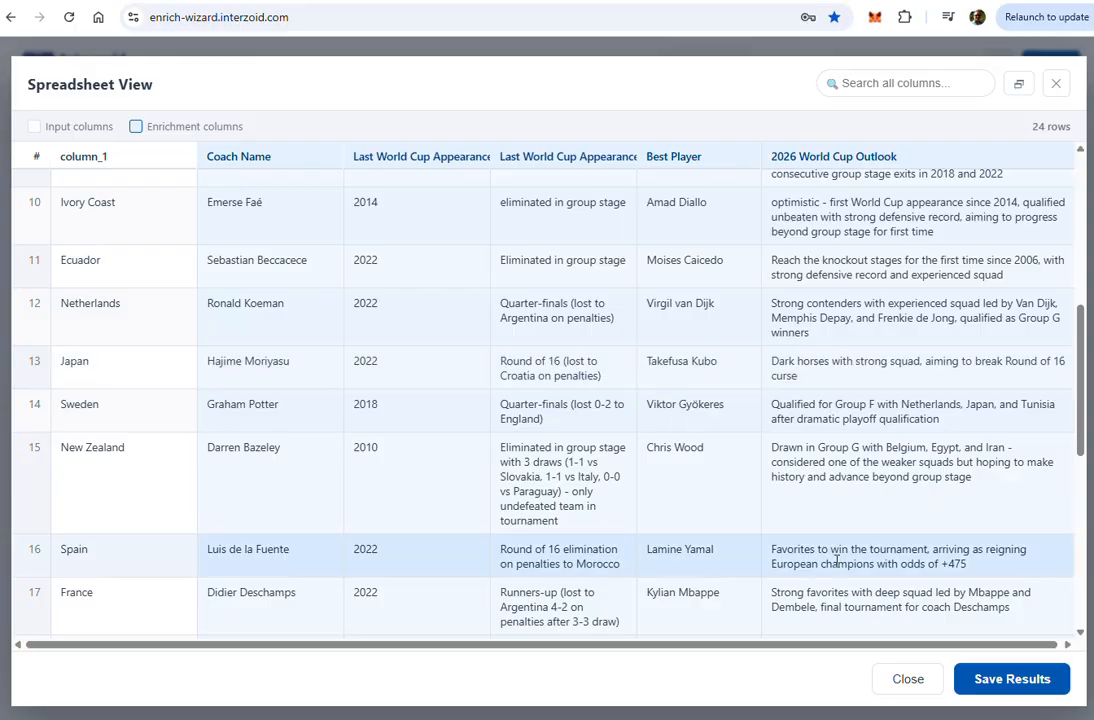
click(907, 679)
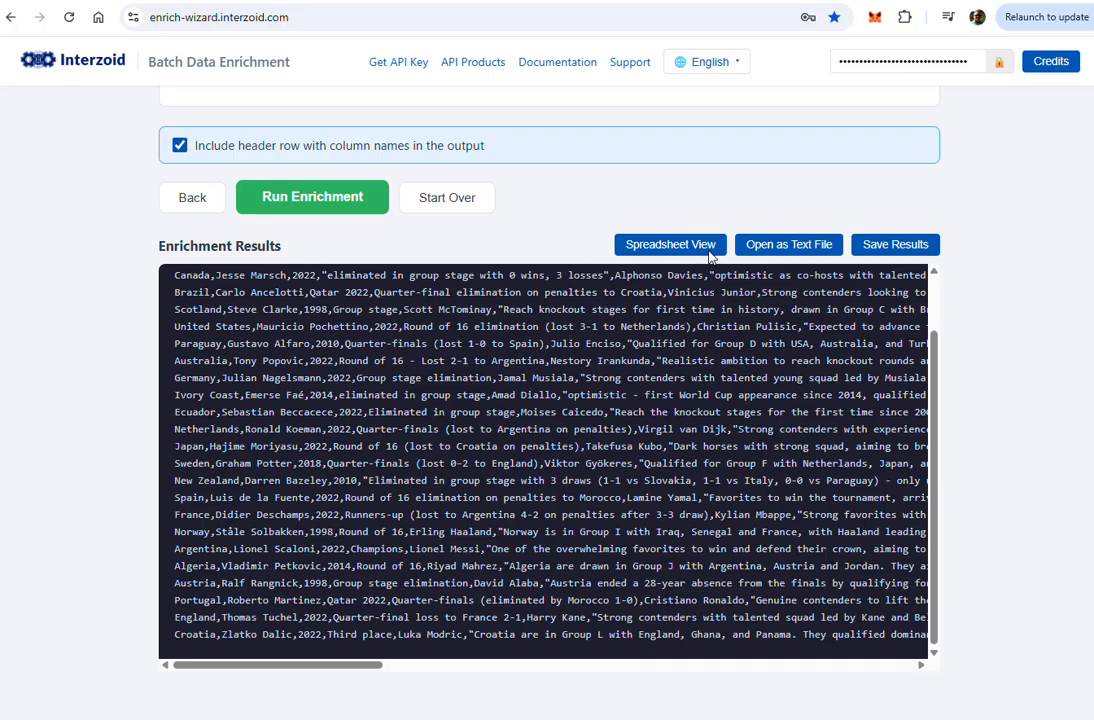
scroll(834, 302, up, 2)
scroll(1060, 320, up, 3)
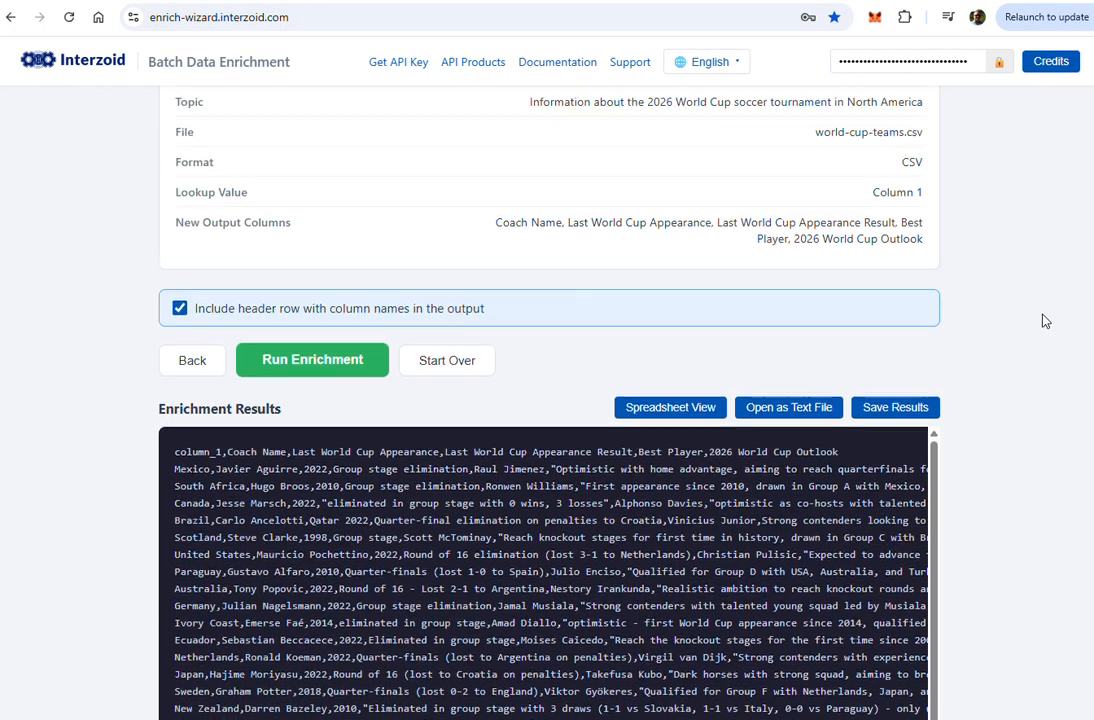